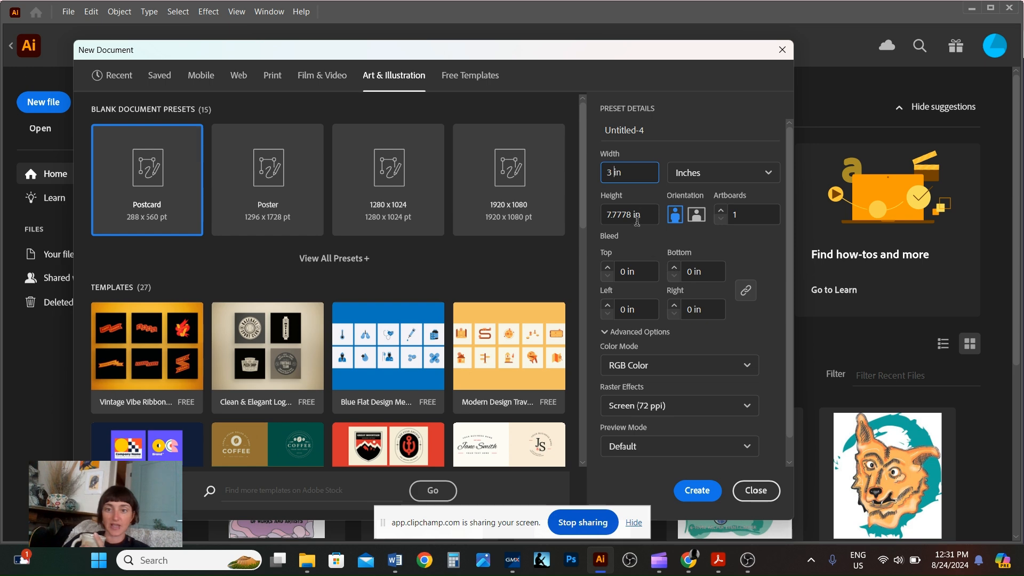
# Create a new 3 in by 3 in document, keeping RGB Color mode.
pyautogui.press('Tab')
pyautogui.press('BackSpace')
pyautogui.press('BackSpace')
pyautogui.press('BackSpace')
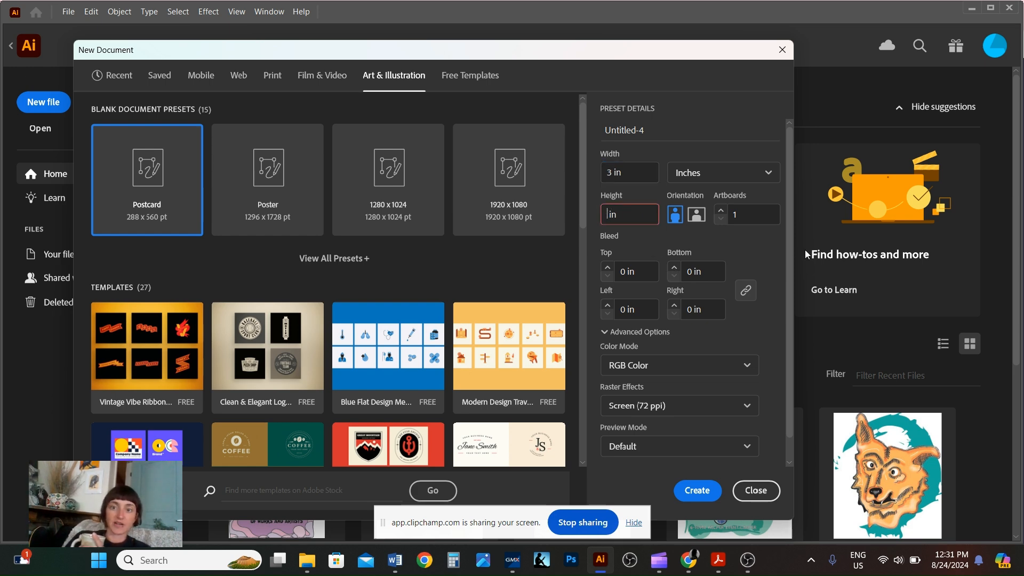
pyautogui.write('3')
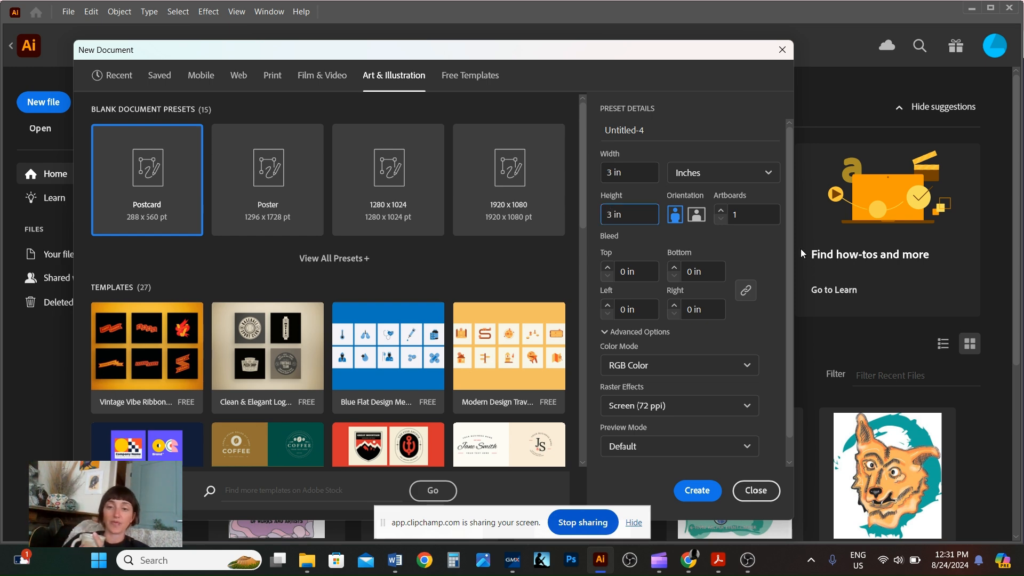
pyautogui.click(687, 367)
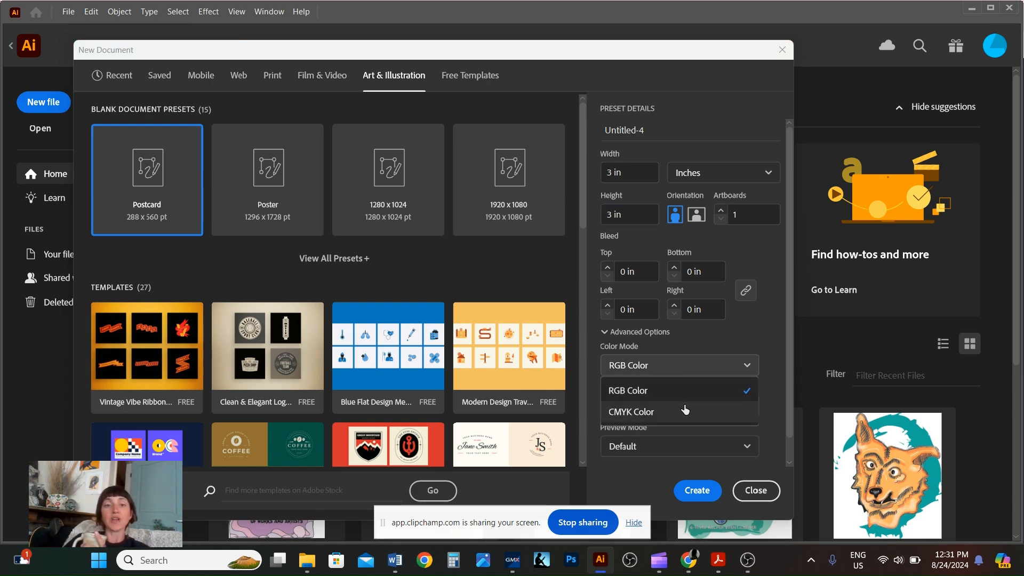
pyautogui.click(673, 368)
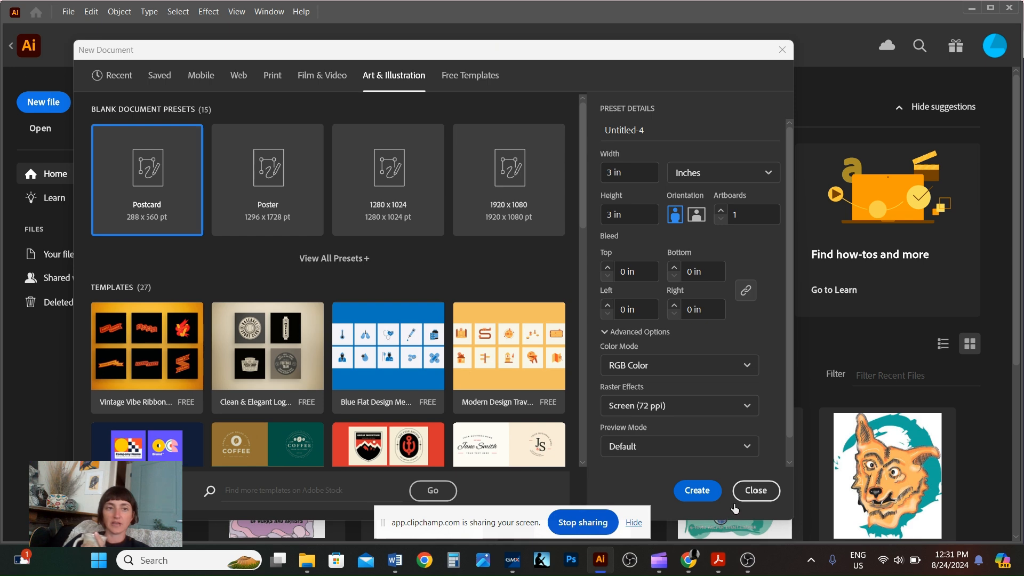
pyautogui.click(697, 490)
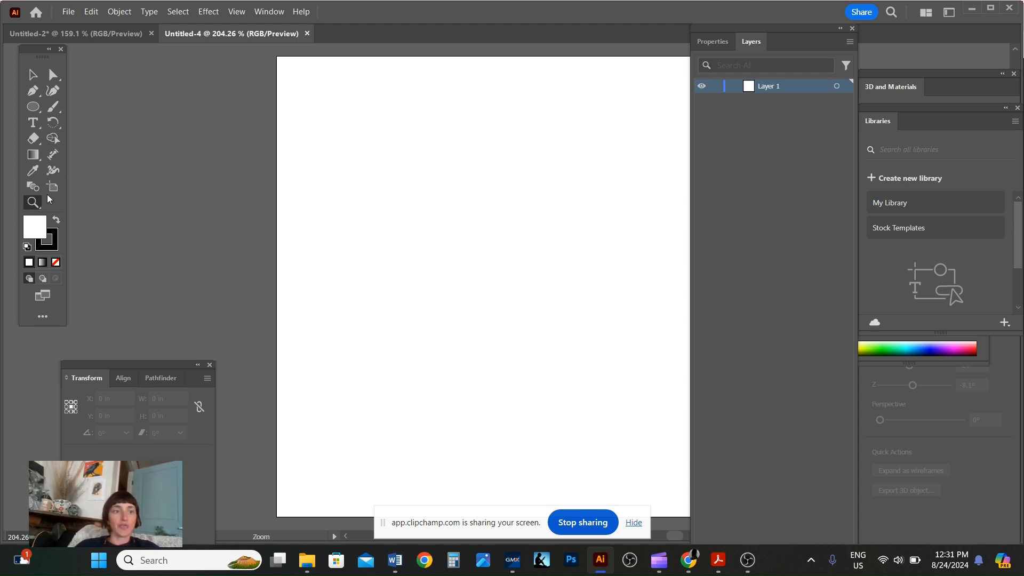
# Move the tools panel off the screen edge closer to the artboard.
pyautogui.moveTo(38, 53); pyautogui.dragTo(38, 60)
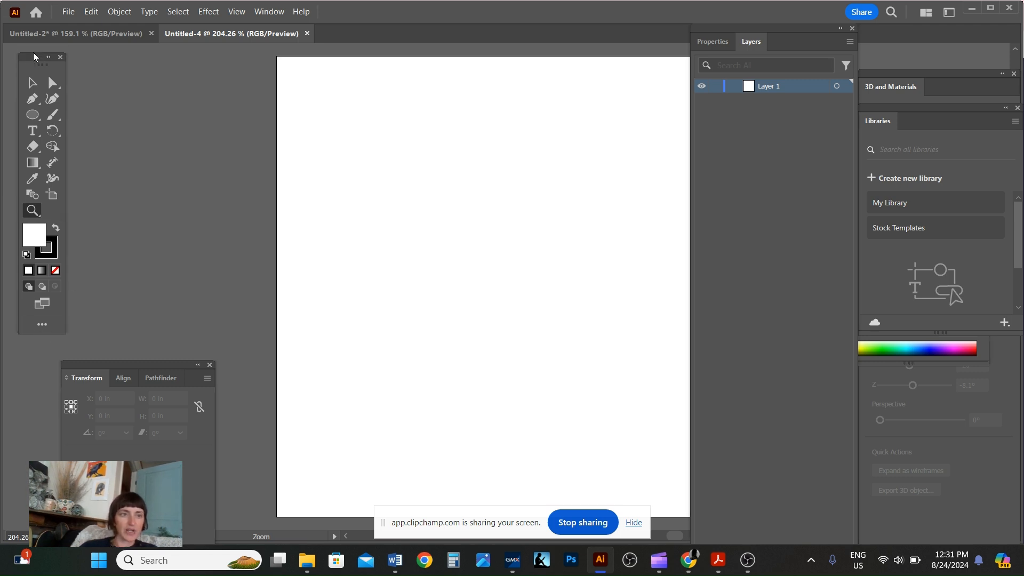
pyautogui.moveTo(34, 56); pyautogui.dragTo(77, 62)
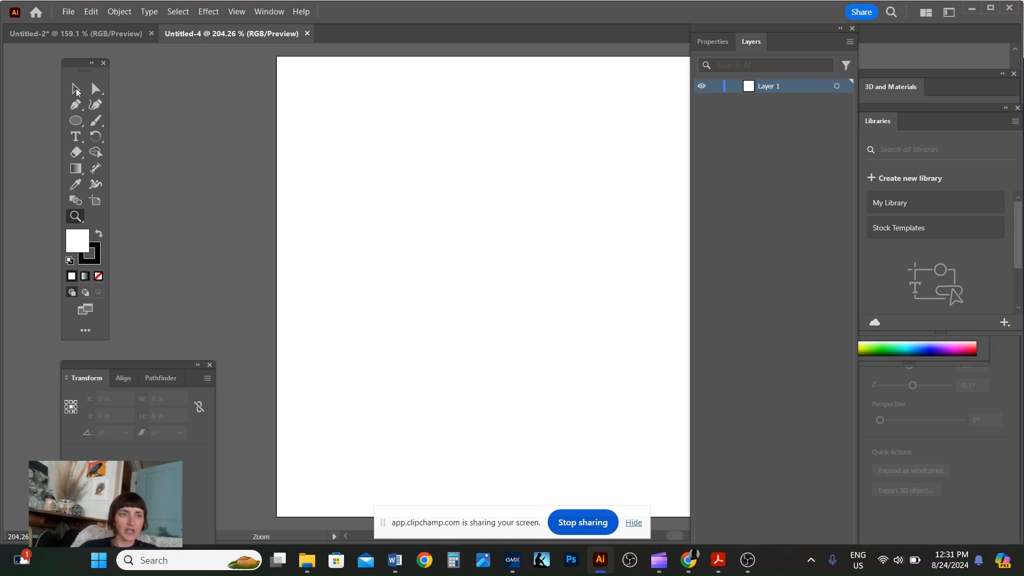
# Zoom in on the artboard to 400% with the Zoom tool.
pyautogui.click(76, 216)
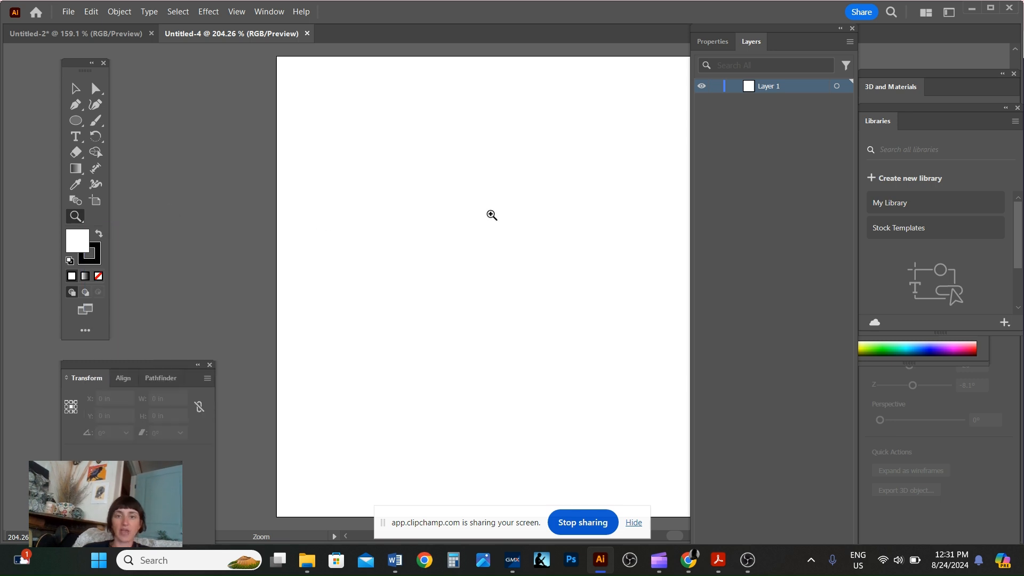
pyautogui.click(491, 215)
pyautogui.click(494, 230)
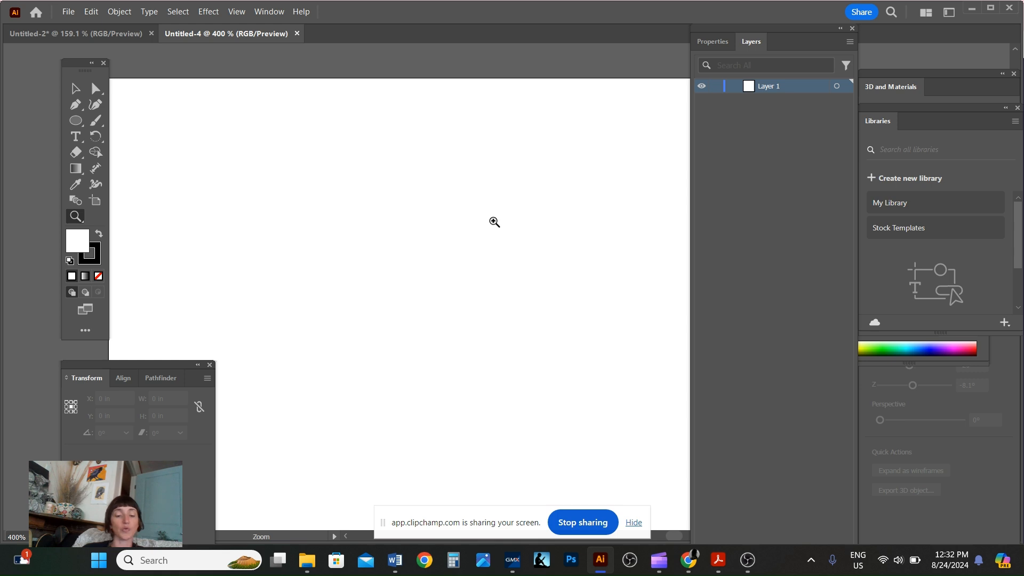
# Zoom back out to 150% and recenter the whole artboard in the window.
pyautogui.press('alt')
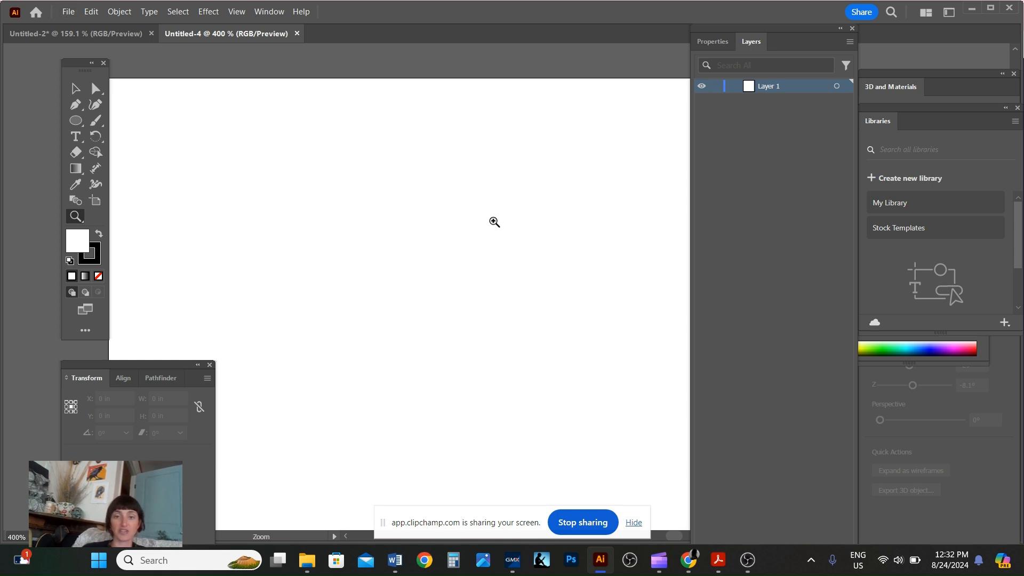
pyautogui.press('alt')
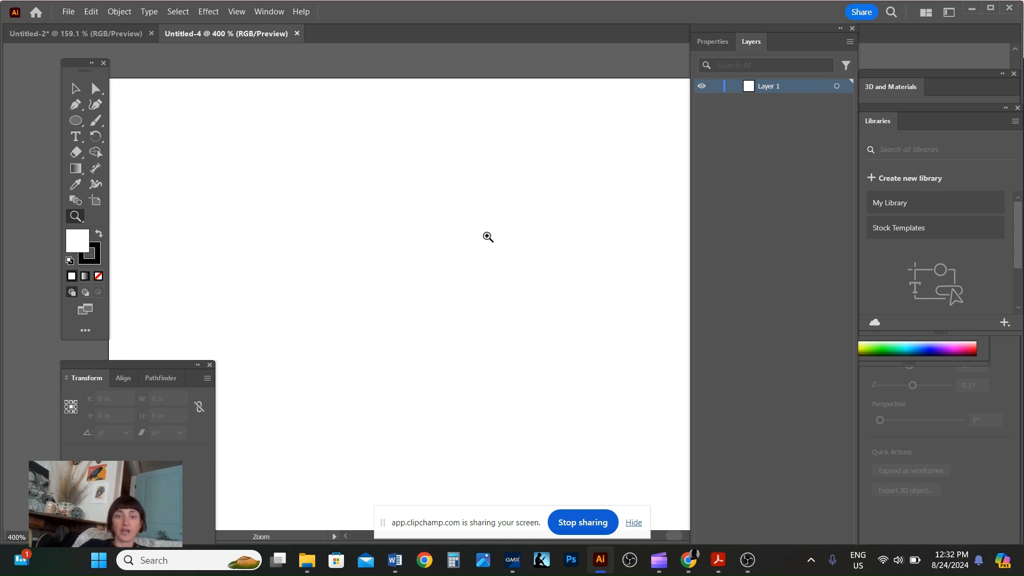
pyautogui.press('alt')
pyautogui.press('alt')
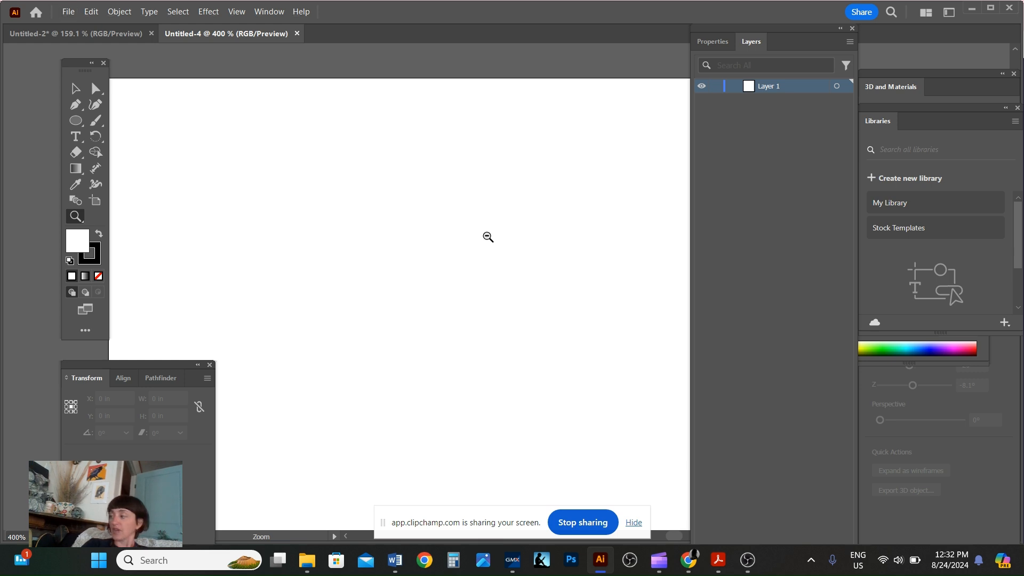
pyautogui.press('alt')
pyautogui.press('alt')
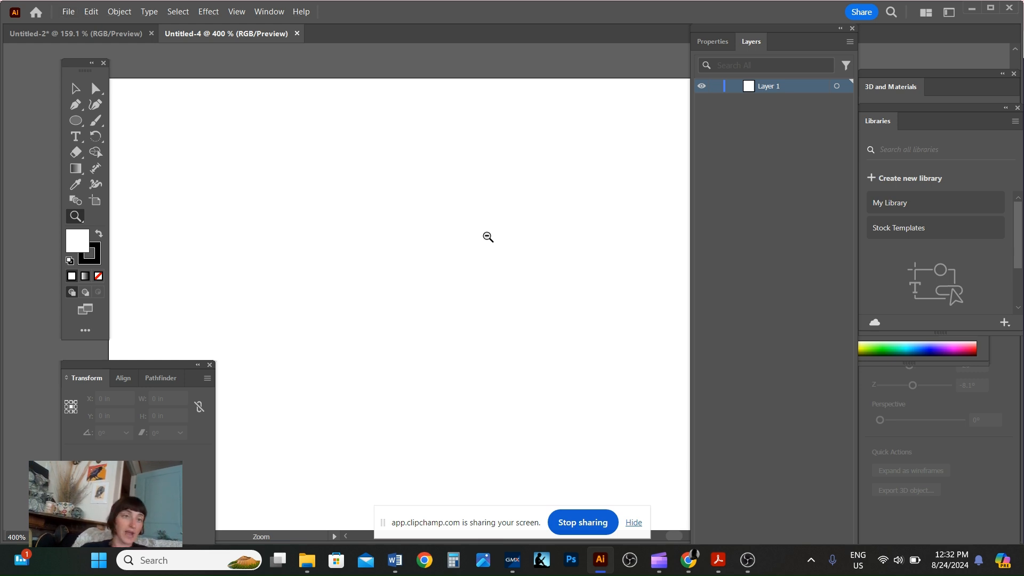
pyautogui.keyDown('alt'); pyautogui.click(521, 279); pyautogui.keyUp('alt')
pyautogui.keyDown('alt'); pyautogui.click(520, 279); pyautogui.keyUp('alt')
pyautogui.keyDown('alt'); pyautogui.click(521, 280); pyautogui.keyUp('alt')
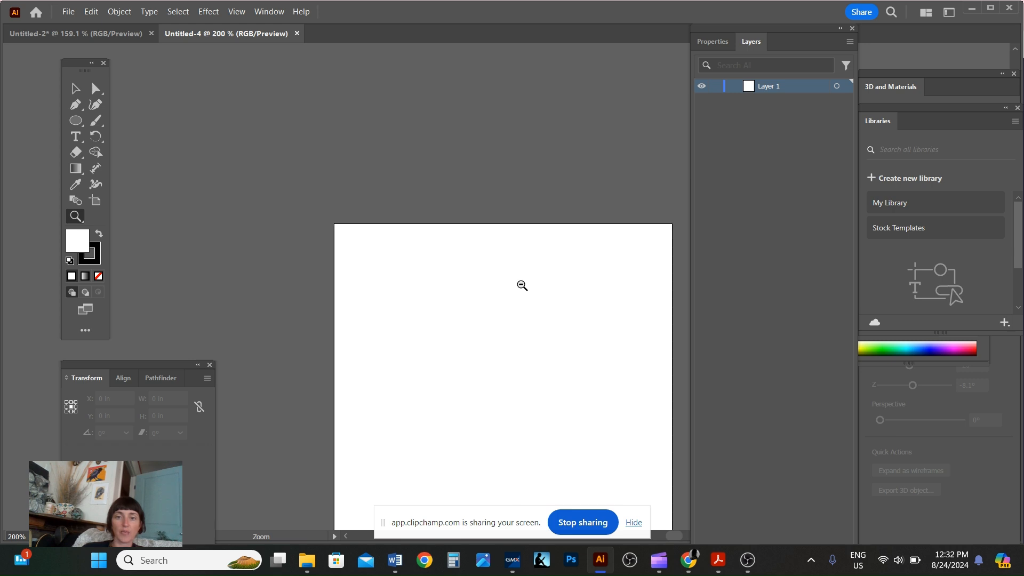
pyautogui.scroll(-3, 520, 384)
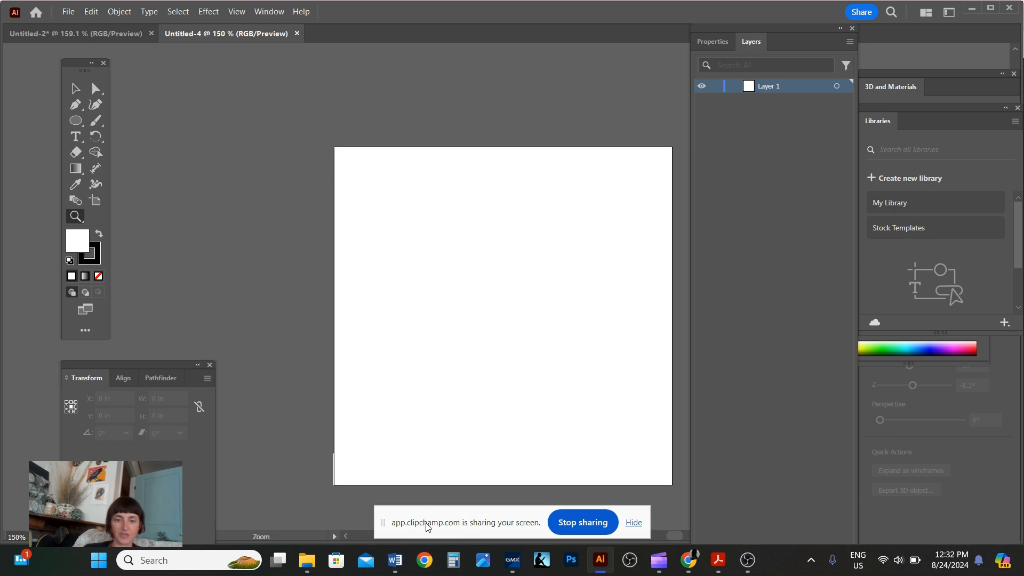
pyautogui.moveTo(675, 535); pyautogui.dragTo(675, 539)
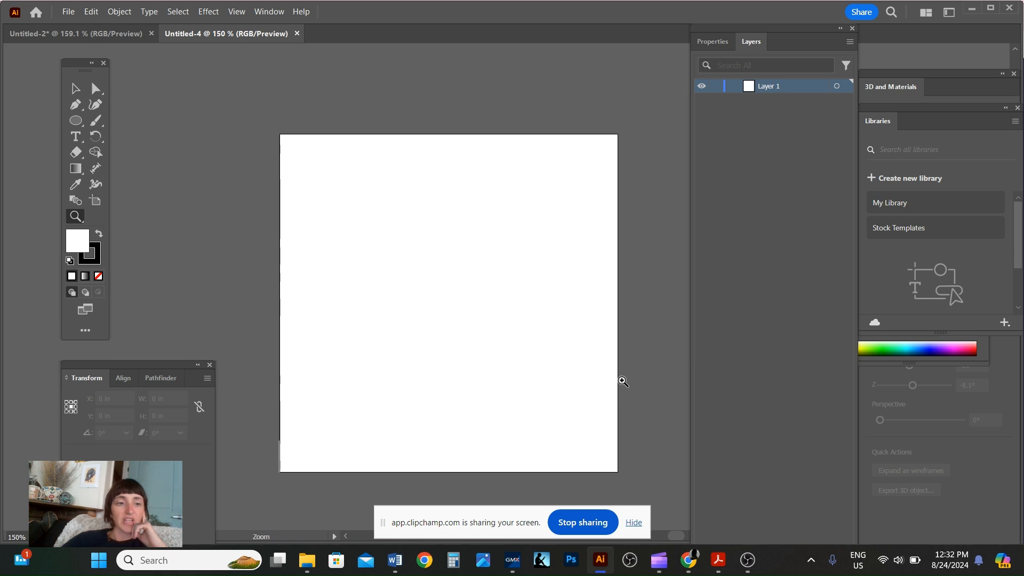
# Draw two rectangles with the Rectangle tool, the second a tall one about 0.51 by 1.16 in.
pyautogui.click(76, 121)
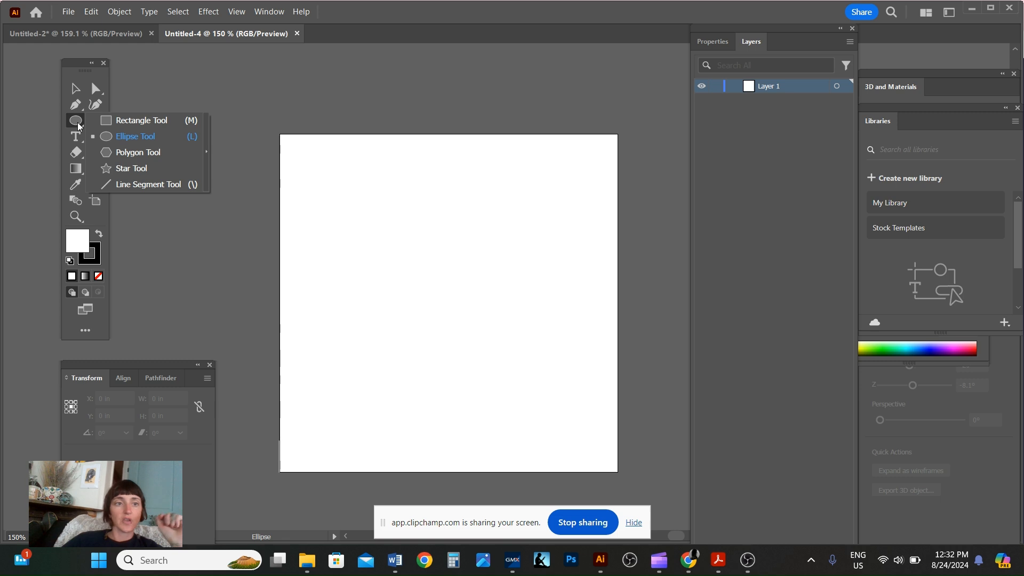
pyautogui.click(141, 121)
pyautogui.click(79, 126)
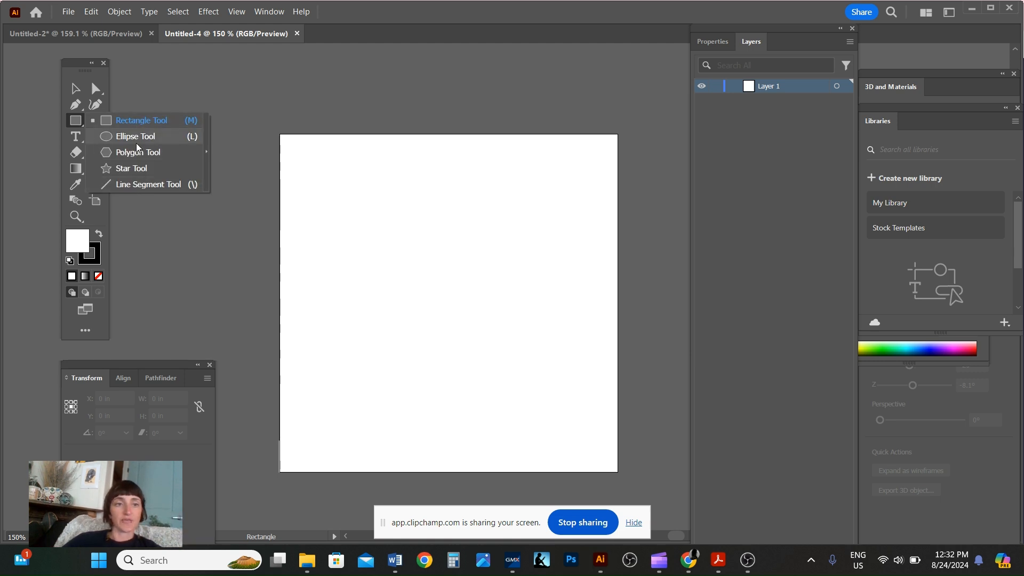
pyautogui.click(141, 127)
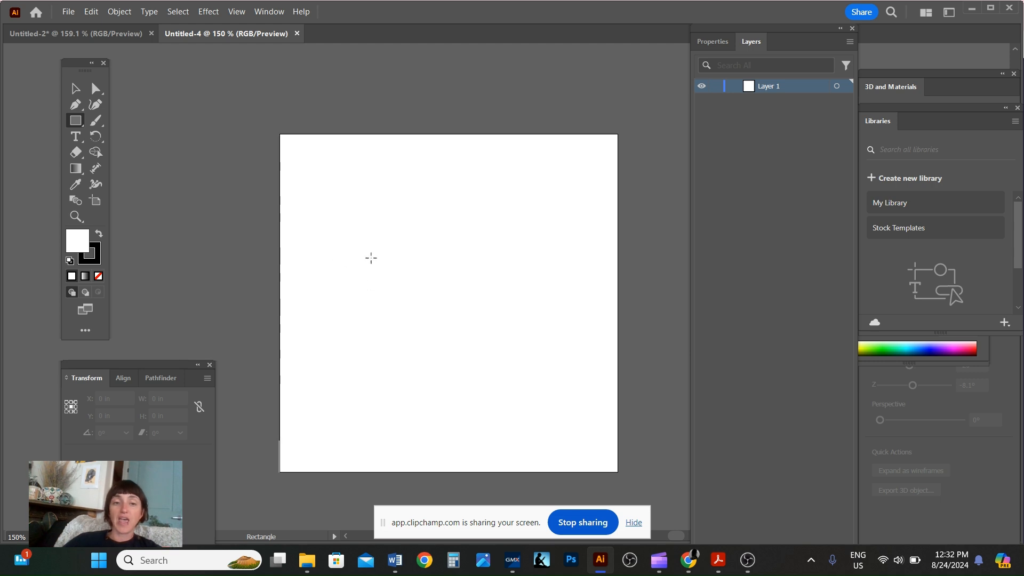
pyautogui.moveTo(291, 153); pyautogui.dragTo(424, 267)
pyautogui.moveTo(465, 198); pyautogui.dragTo(524, 329)
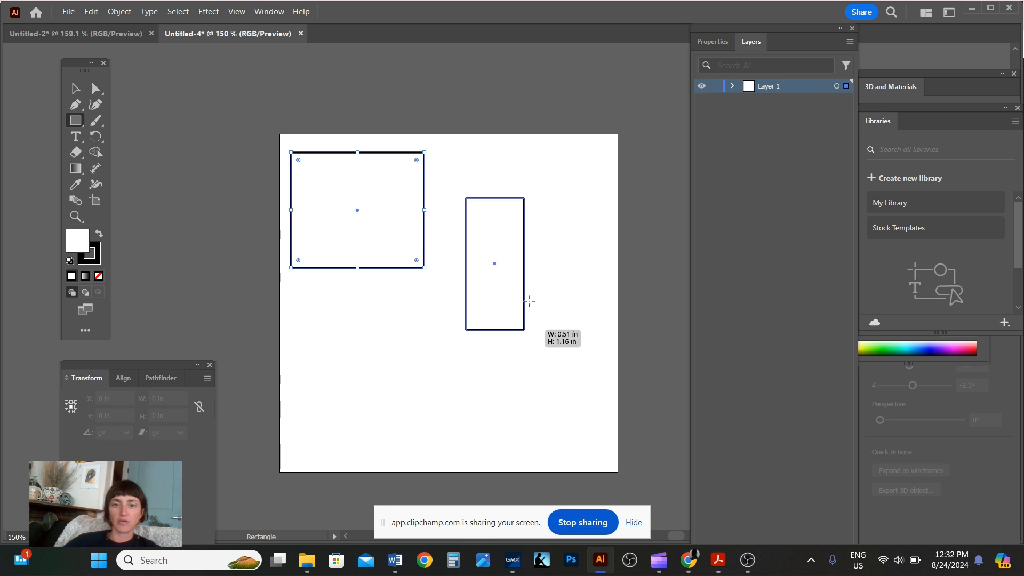
# Draw a third rectangle about 0.96 by 0.86 in below the first one, dismissing the Rectangle size dialog.
pyautogui.click(528, 304)
pyautogui.click(540, 308)
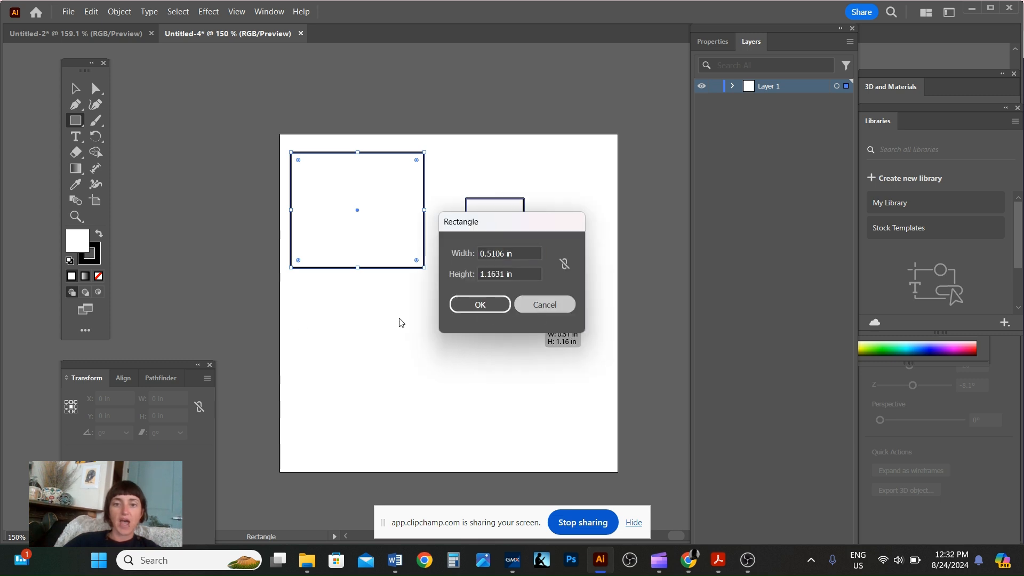
pyautogui.moveTo(301, 306); pyautogui.dragTo(410, 402)
pyautogui.click(525, 375)
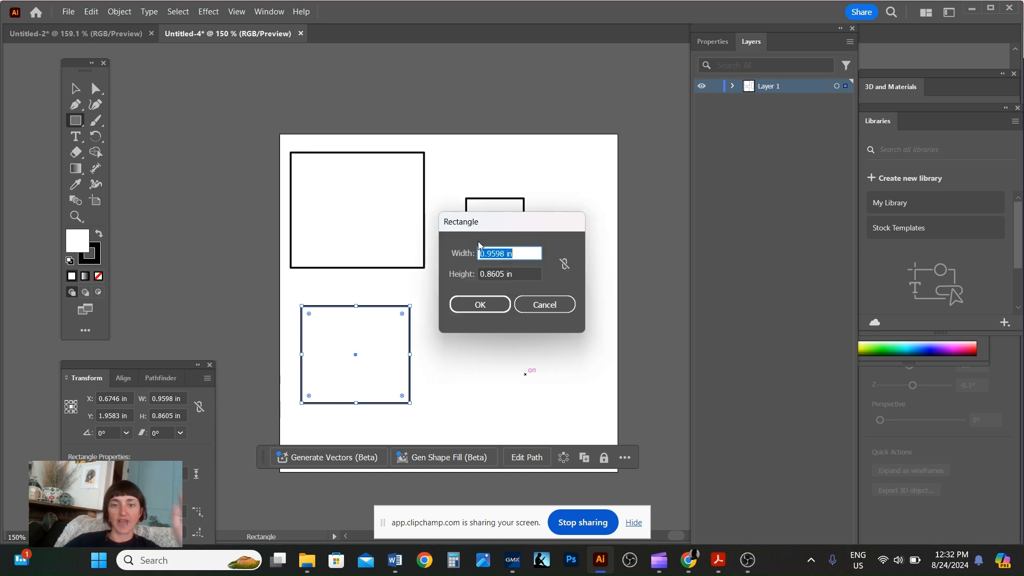
pyautogui.click(548, 308)
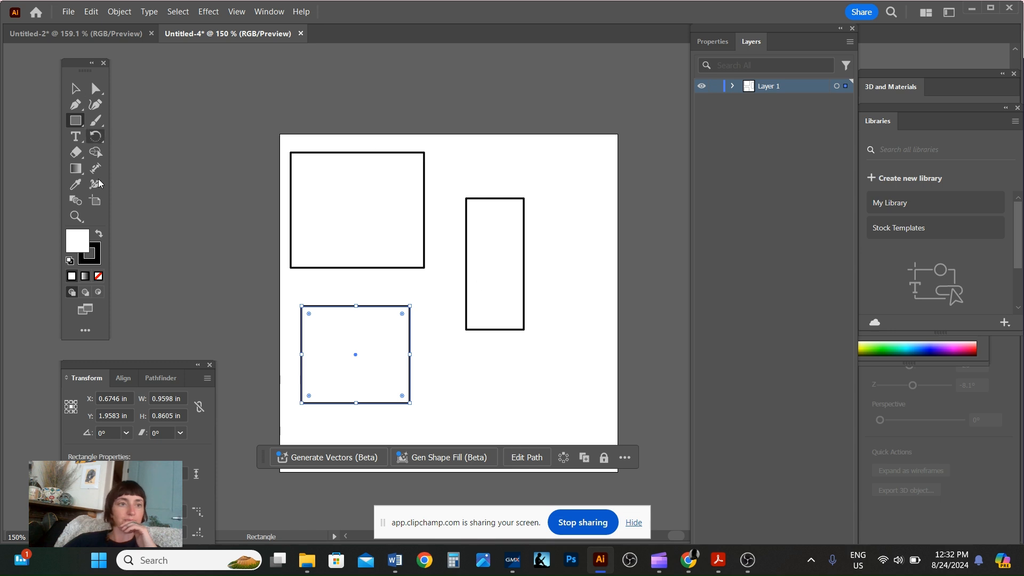
# Draw three circles with the Ellipse tool overlapping the rectangles.
pyautogui.click(76, 121)
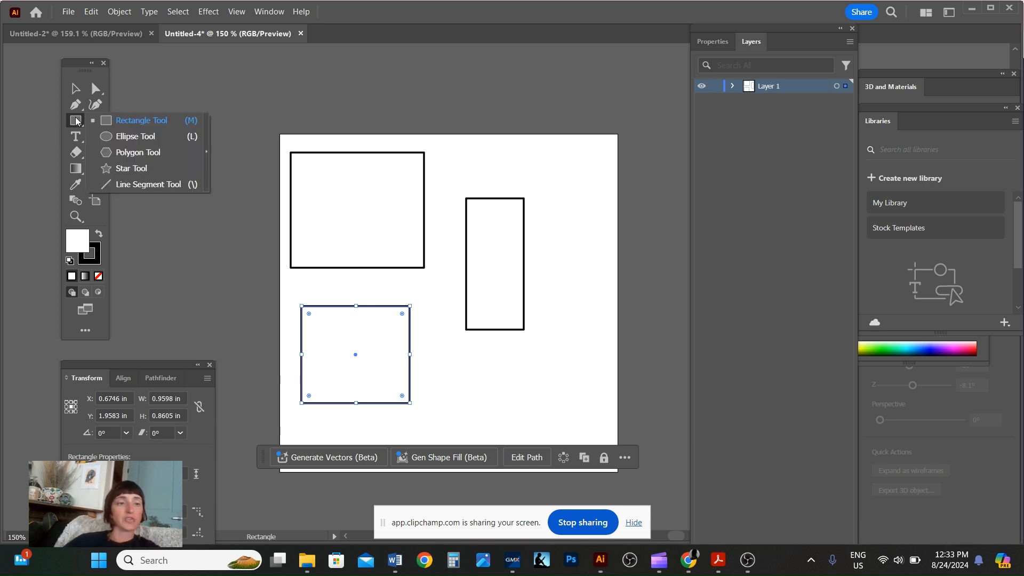
pyautogui.click(130, 136)
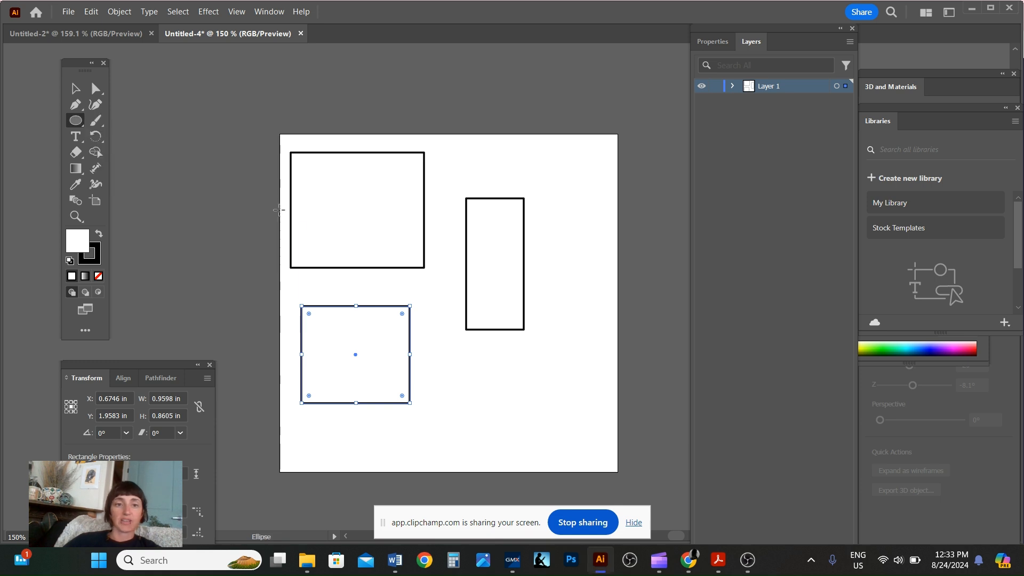
pyautogui.moveTo(351, 228); pyautogui.dragTo(554, 455)
pyautogui.moveTo(508, 174); pyautogui.dragTo(605, 277)
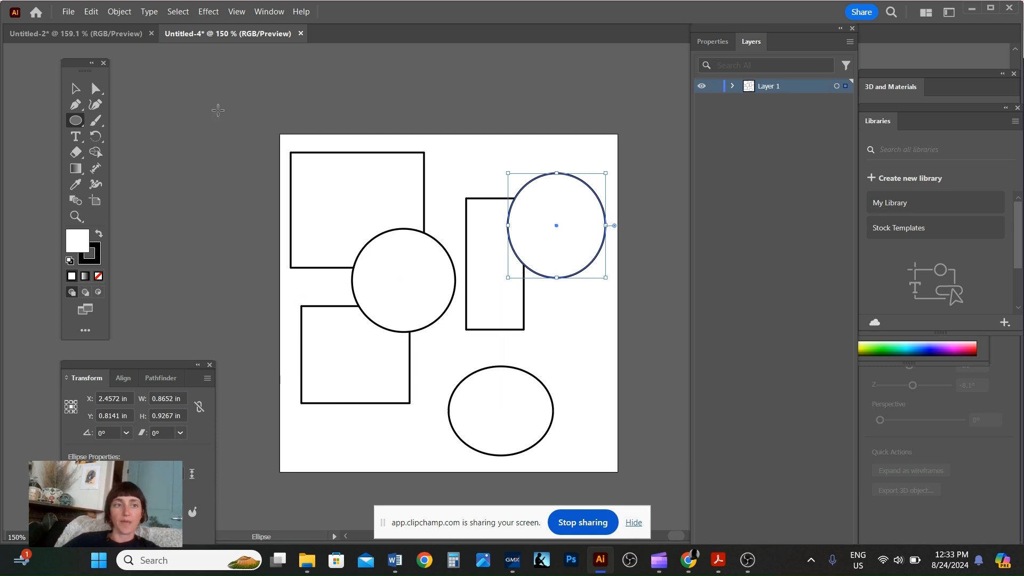
# Rearrange the rectangles and circles with the Selection tool into an overlapping cluster.
pyautogui.click(77, 89)
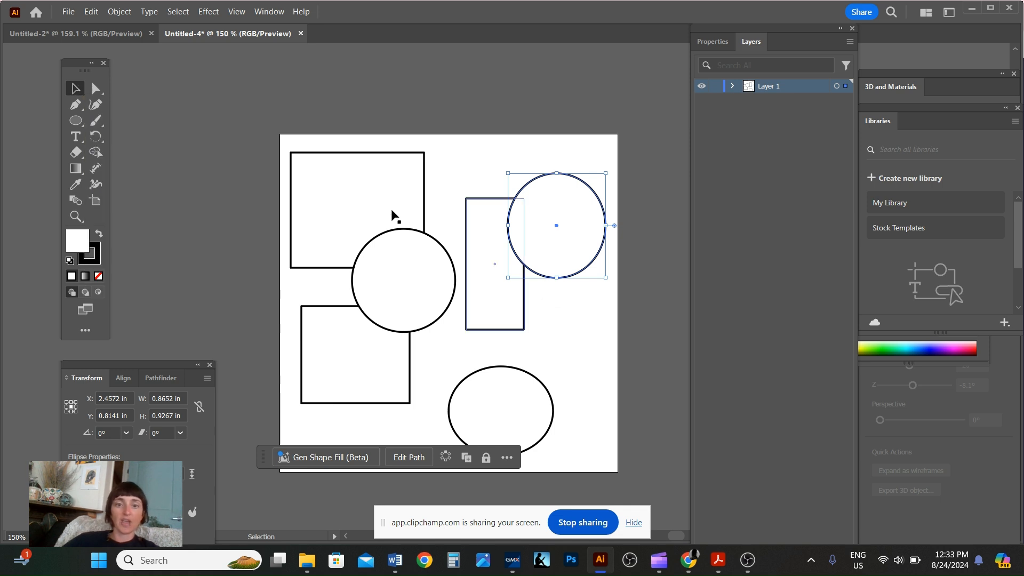
pyautogui.moveTo(404, 190); pyautogui.dragTo(440, 204)
pyautogui.moveTo(530, 242); pyautogui.dragTo(422, 337)
pyautogui.moveTo(357, 388); pyautogui.dragTo(395, 410)
pyautogui.moveTo(505, 430); pyautogui.dragTo(503, 385)
pyautogui.moveTo(559, 412); pyautogui.dragTo(574, 443)
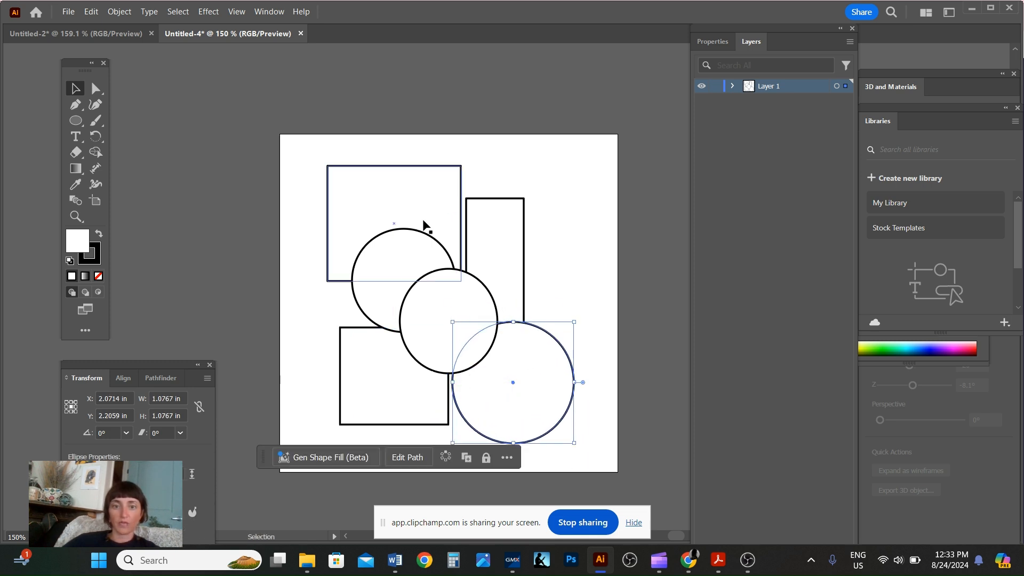
pyautogui.moveTo(416, 203); pyautogui.dragTo(399, 229)
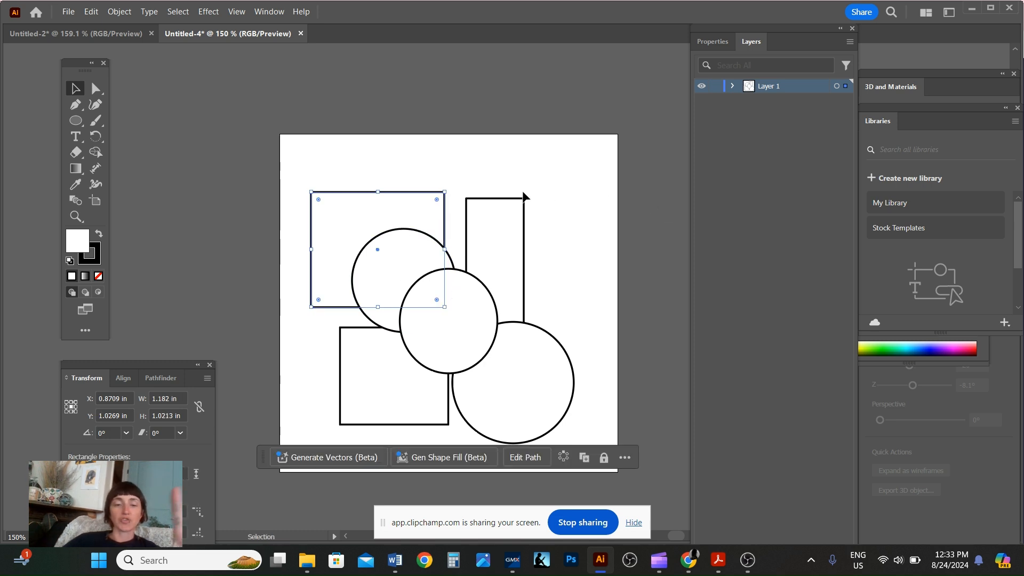
# Switch to the Properties panel and browse the Window menu's list of panels.
pyautogui.click(712, 43)
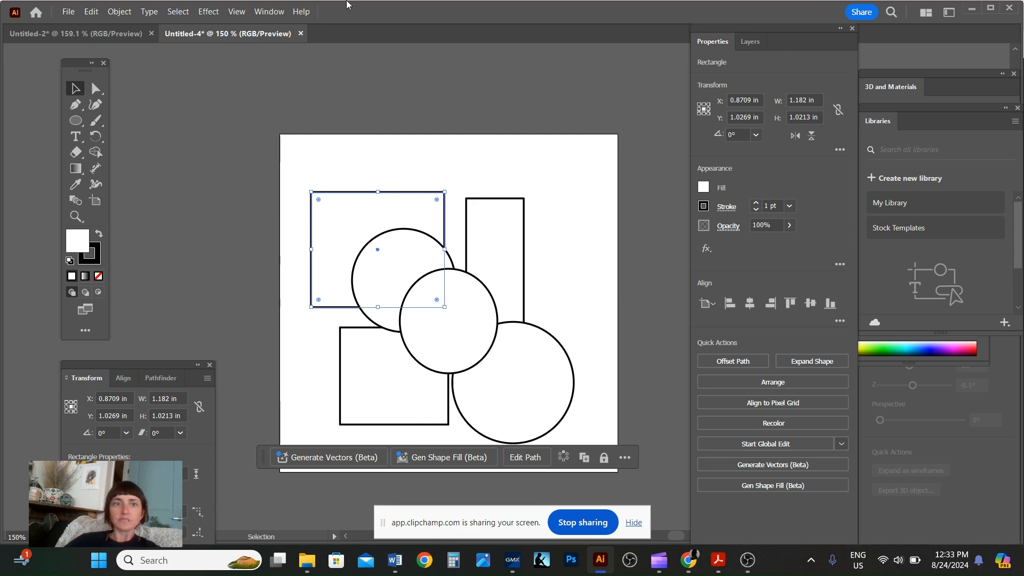
pyautogui.click(267, 12)
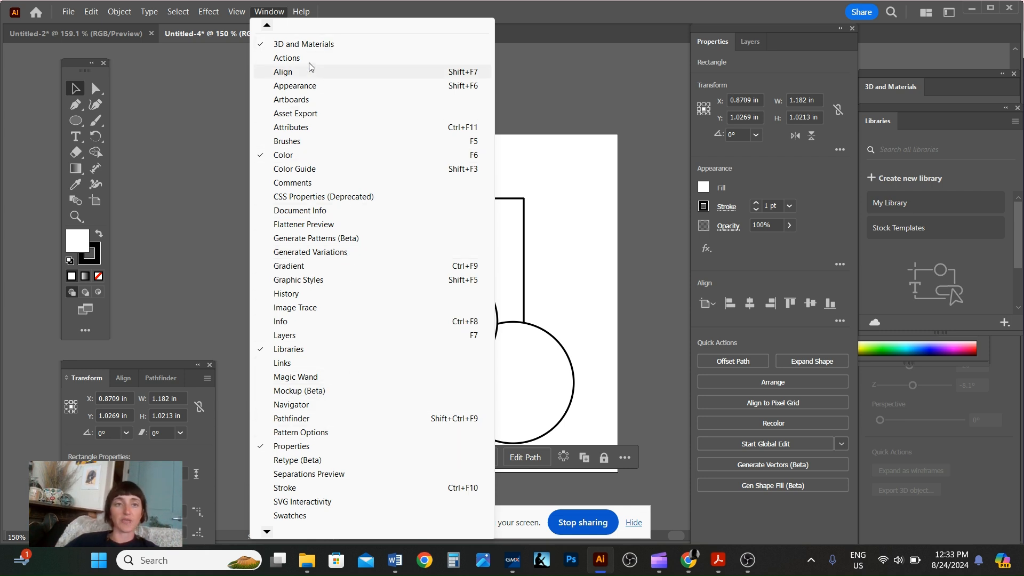
pyautogui.click(271, 13)
pyautogui.click(273, 13)
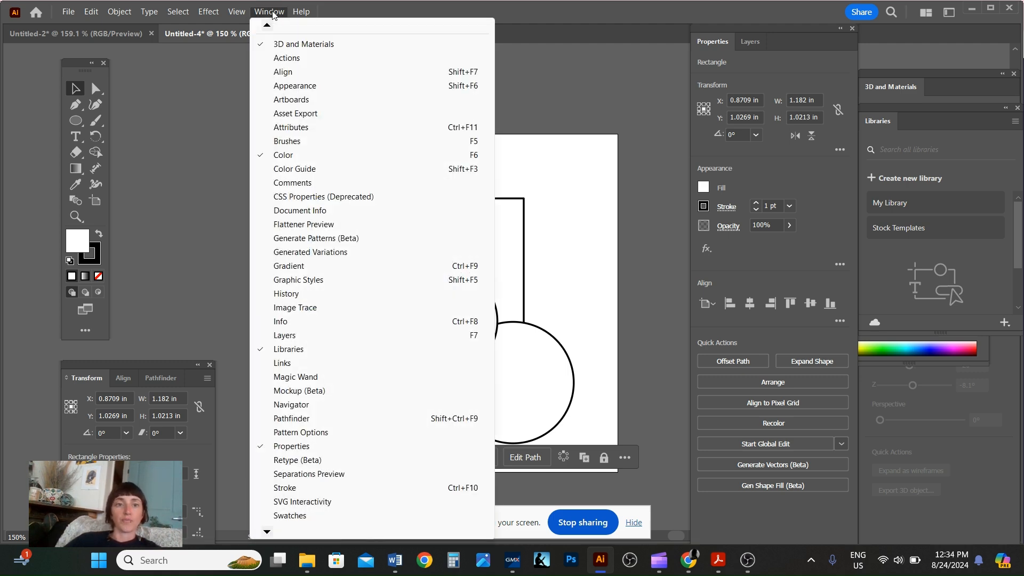
pyautogui.click(273, 14)
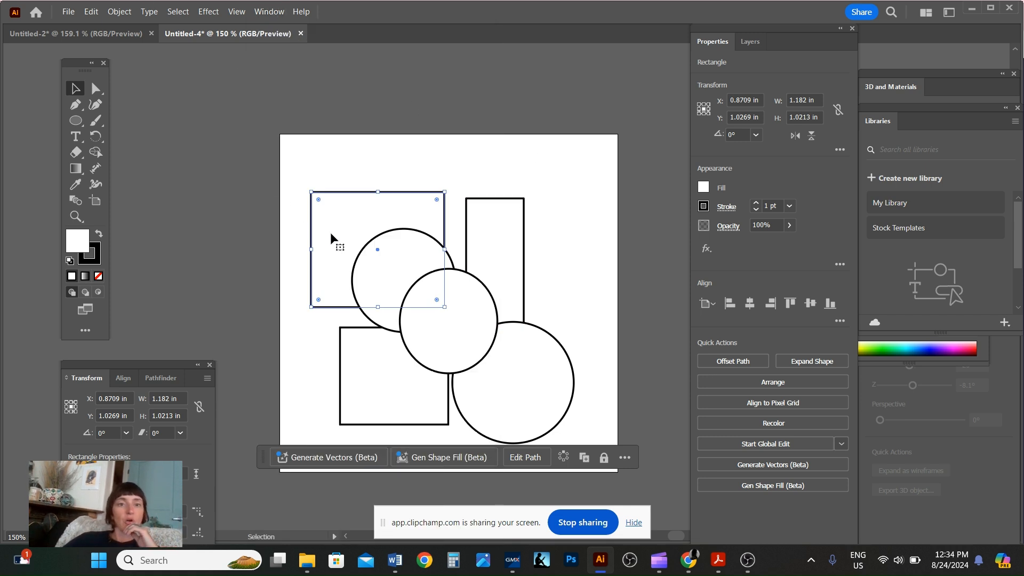
# Fill the selected top-left rectangle with yellow.
pyautogui.click(704, 187)
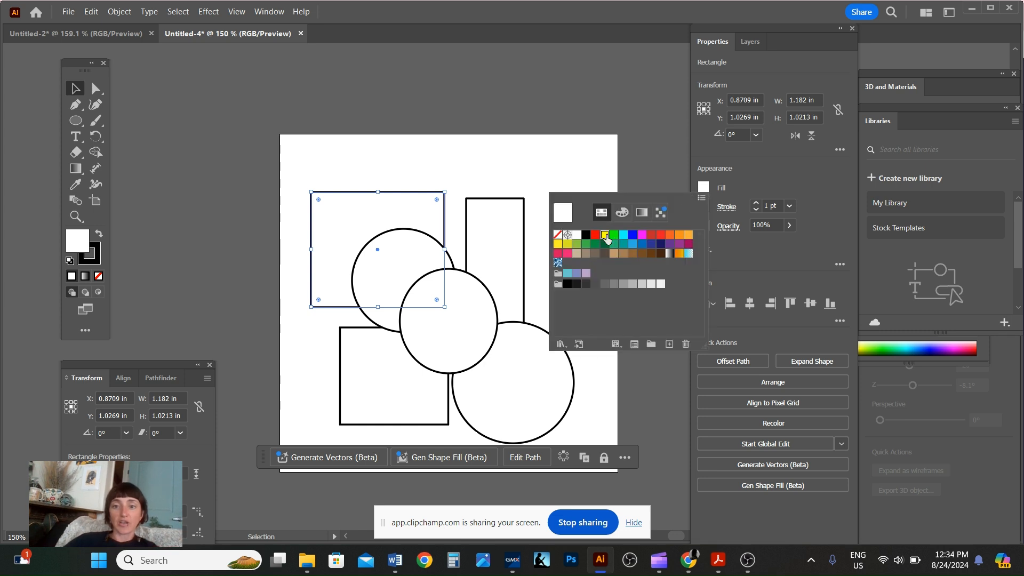
pyautogui.click(604, 235)
pyautogui.click(760, 183)
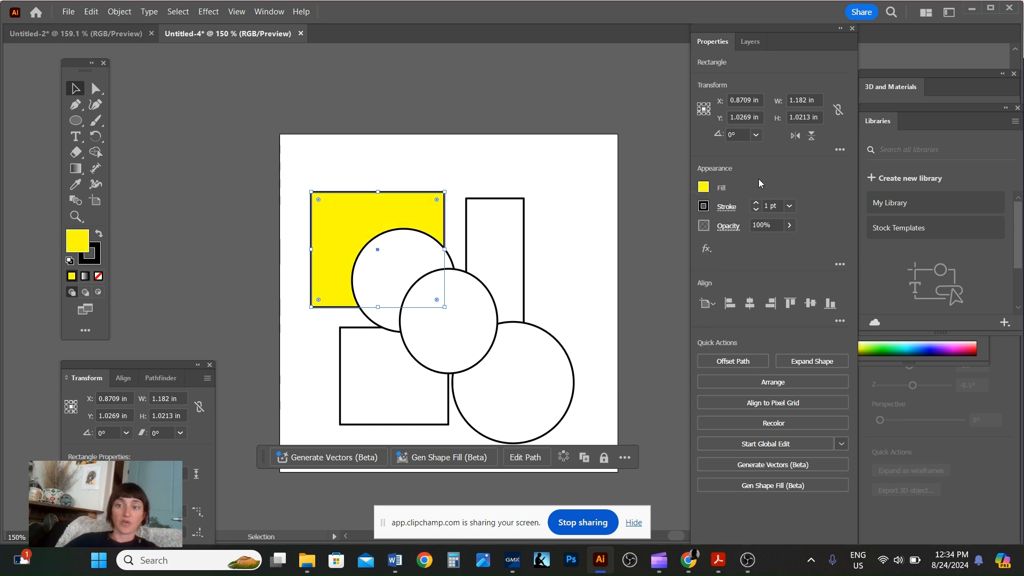
# Remove the stroke from the yellow rectangle.
pyautogui.click(702, 207)
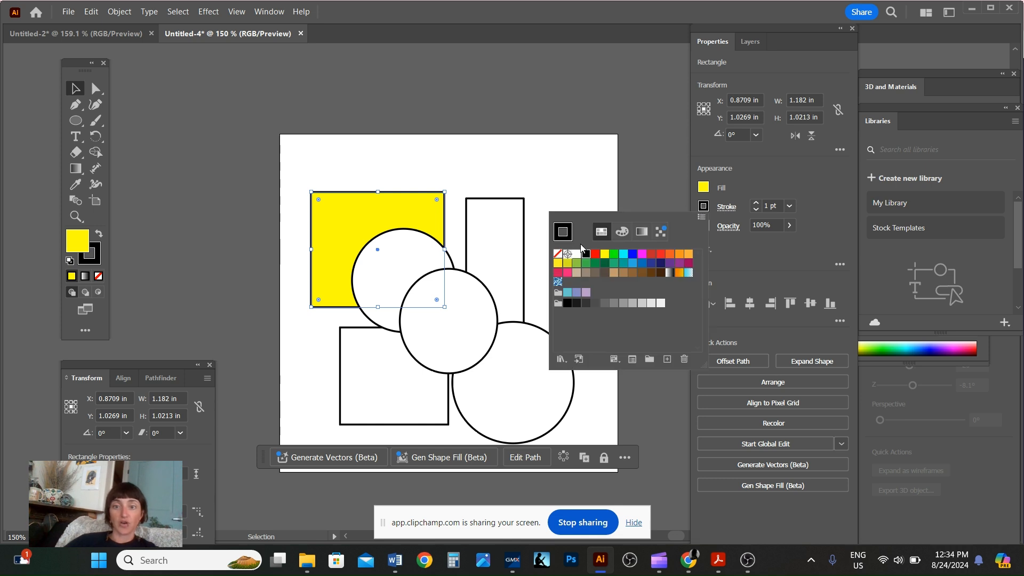
pyautogui.click(558, 255)
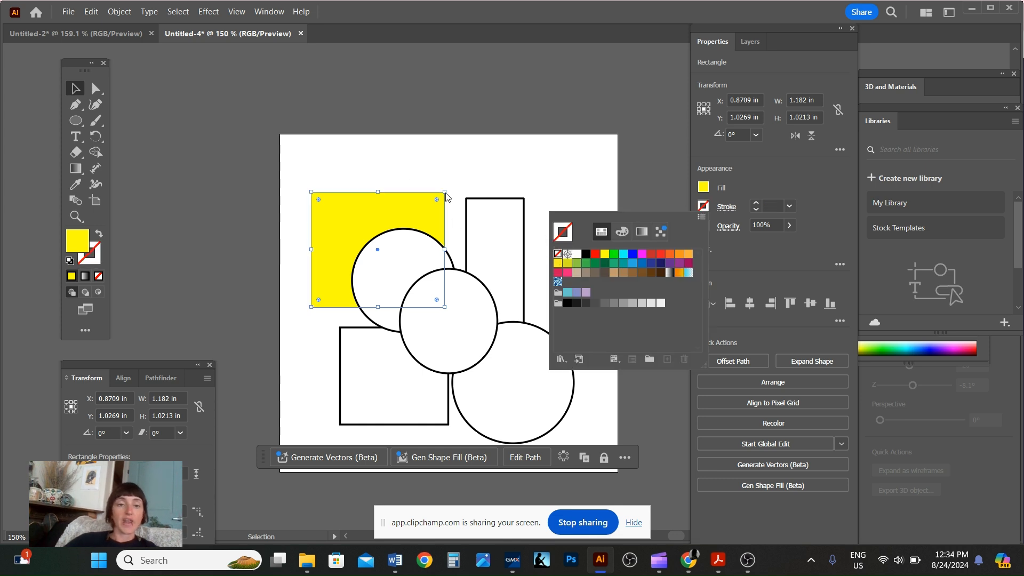
# Fill the upper-left circle with blue.
pyautogui.click(497, 234)
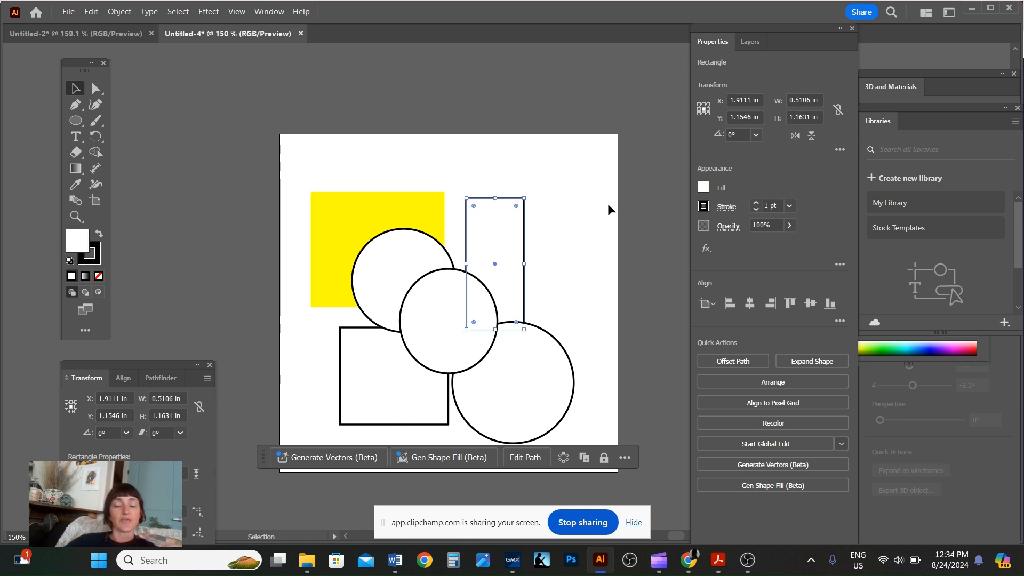
pyautogui.click(400, 257)
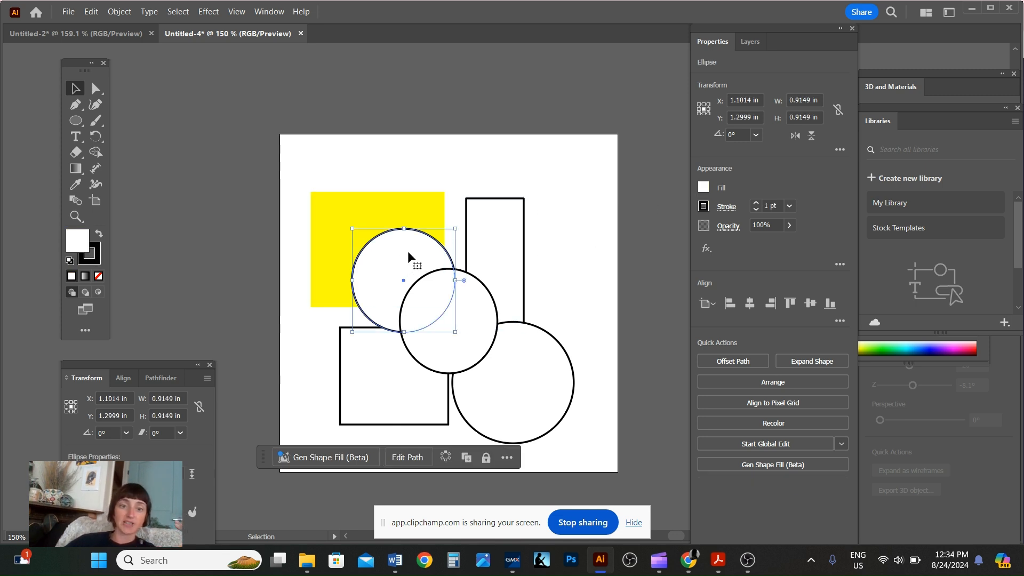
pyautogui.click(703, 187)
pyautogui.click(632, 234)
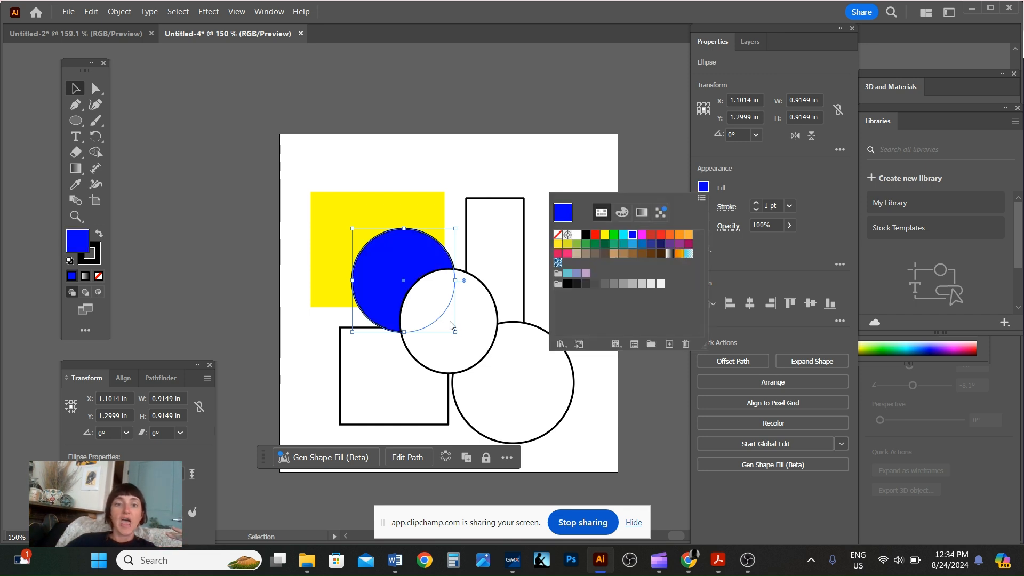
# Fill the middle circle with orange.
pyautogui.click(448, 320)
pyautogui.click(479, 322)
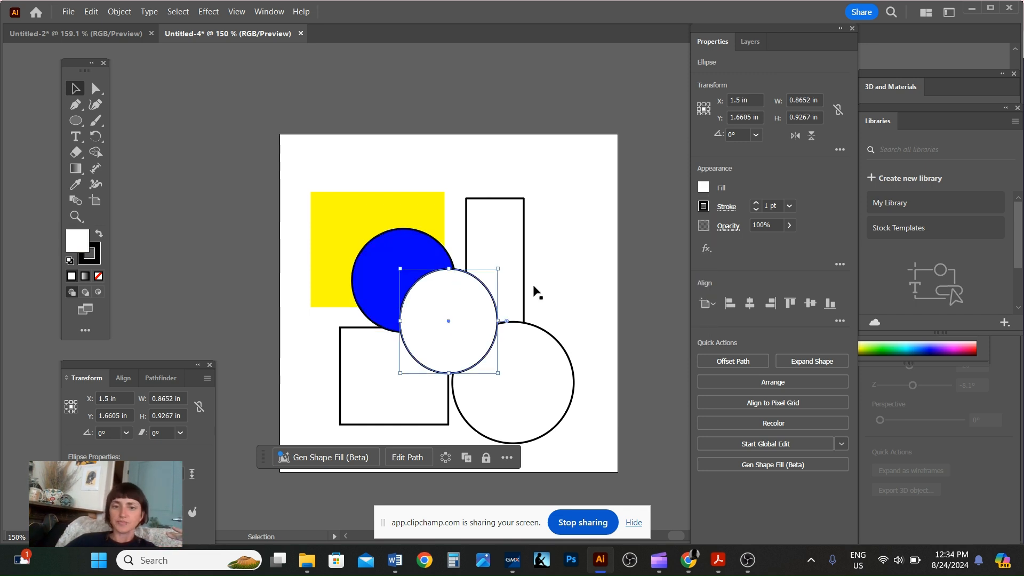
pyautogui.click(703, 187)
pyautogui.click(679, 236)
# Fill the tall narrow rectangle with light blue.
pyautogui.click(513, 223)
pyautogui.click(507, 213)
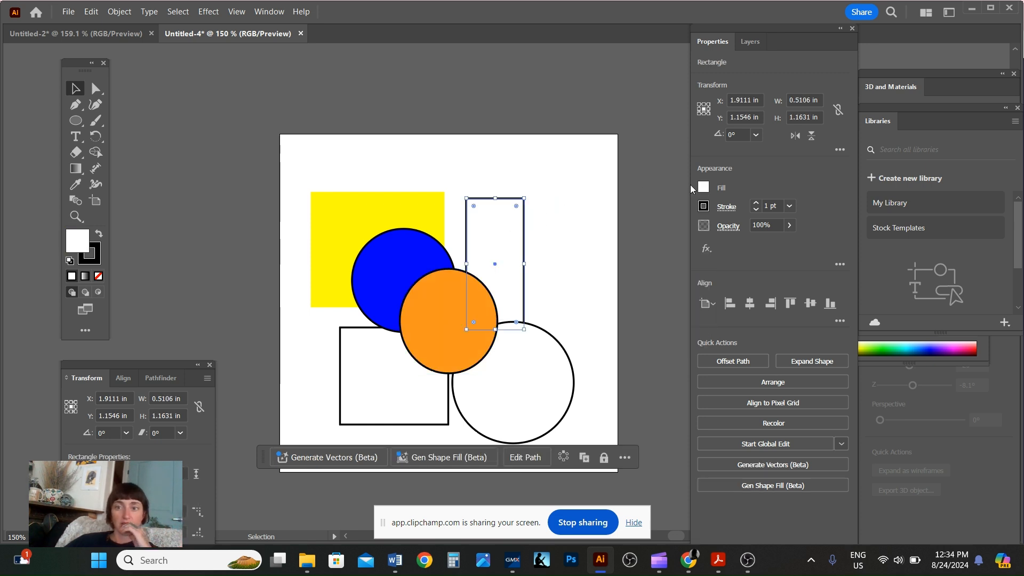
pyautogui.click(703, 188)
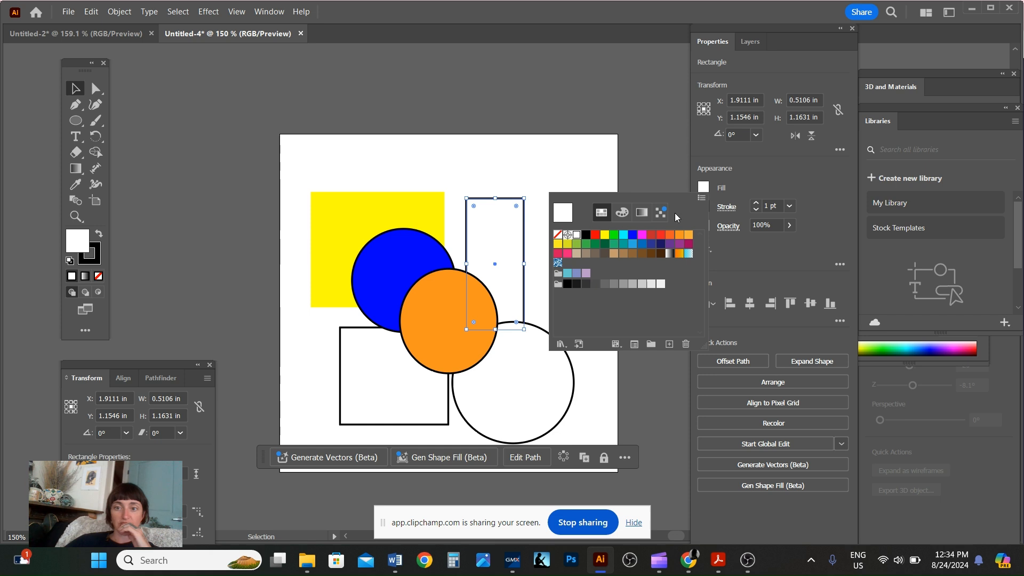
pyautogui.click(633, 244)
# Fill the large bottom-right circle with tan.
pyautogui.click(509, 390)
pyautogui.doubleClick(513, 387)
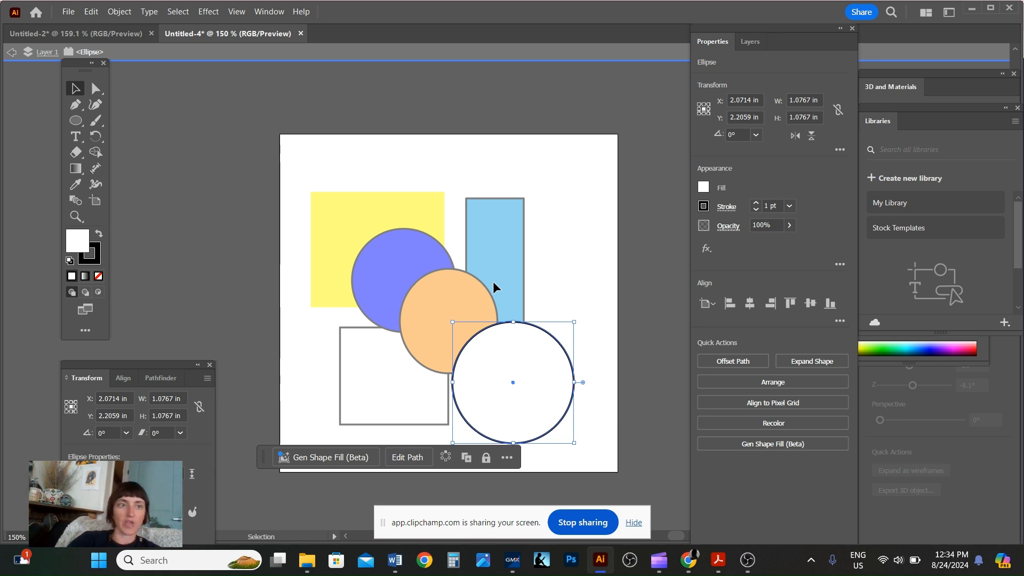
pyautogui.press('Escape')
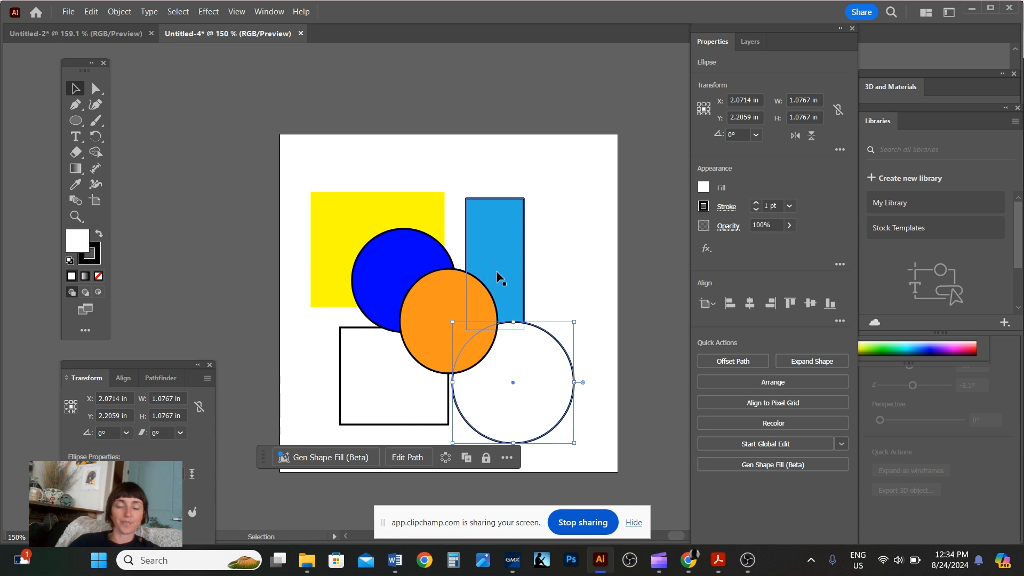
pyautogui.click(707, 187)
pyautogui.click(616, 254)
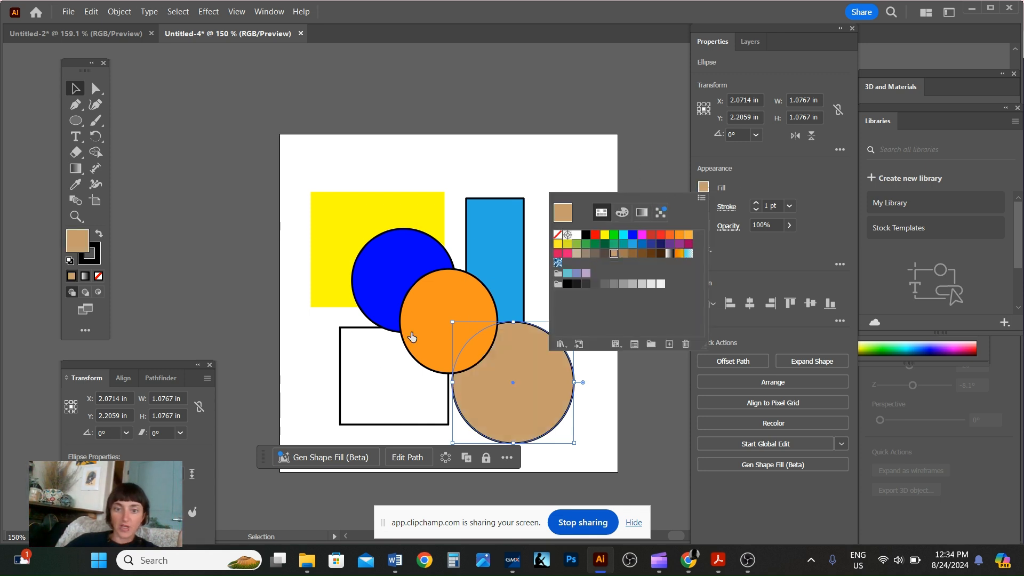
# Fill the bottom-left rectangle with purple.
pyautogui.click(357, 380)
pyautogui.click(372, 366)
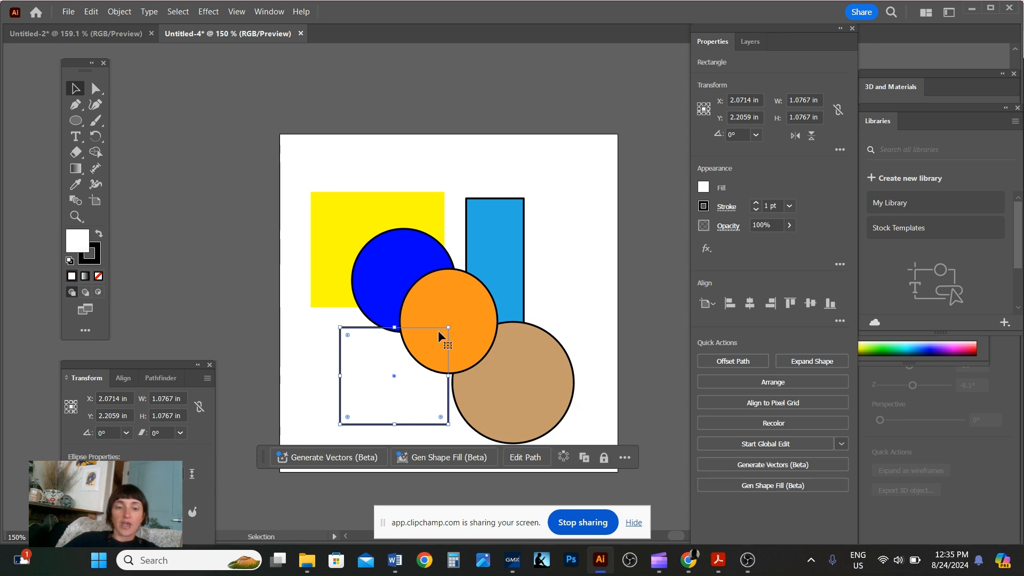
pyautogui.click(703, 187)
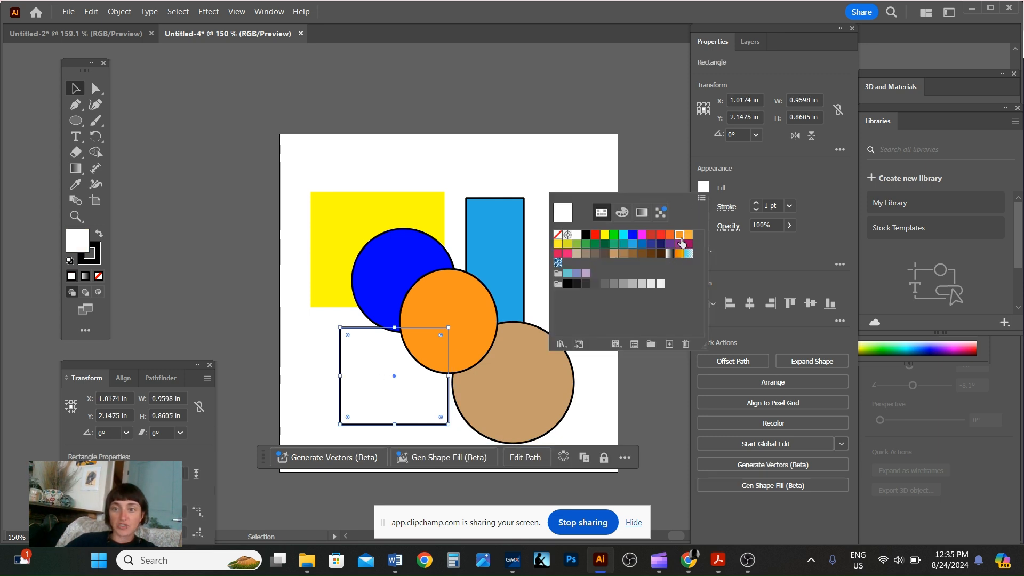
pyautogui.click(679, 235)
pyautogui.click(679, 243)
pyautogui.click(412, 145)
pyautogui.click(581, 281)
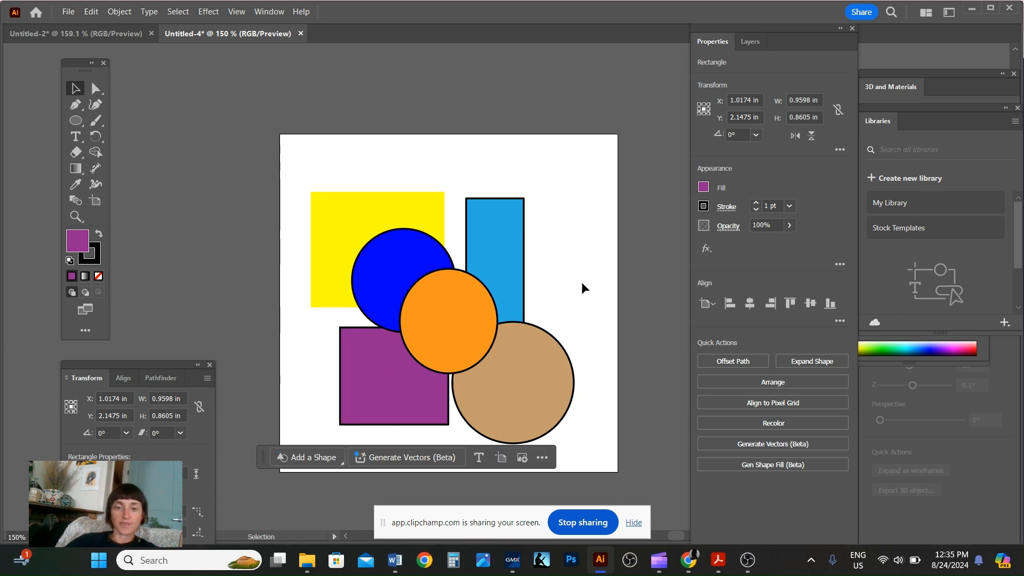
# Shift the orange circle slightly right and expand Layer 1's contents in the layers list.
pyautogui.moveTo(417, 312)
pyautogui.mouseDown()
pyautogui.moveTo(483, 229)
pyautogui.moveTo(385, 194)
pyautogui.moveTo(428, 278)
pyautogui.moveTo(433, 324)
pyautogui.mouseUp()
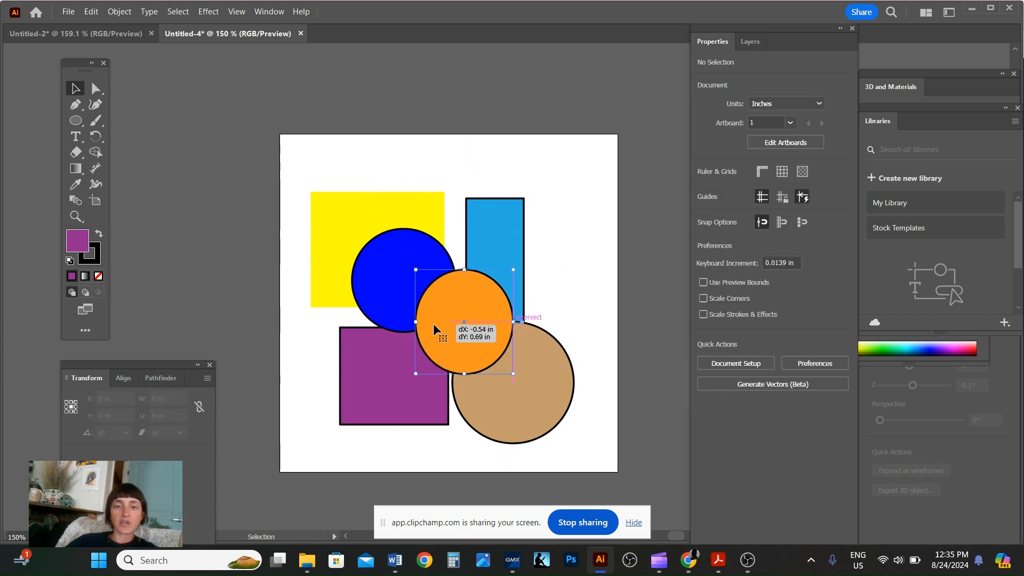
pyautogui.click(752, 45)
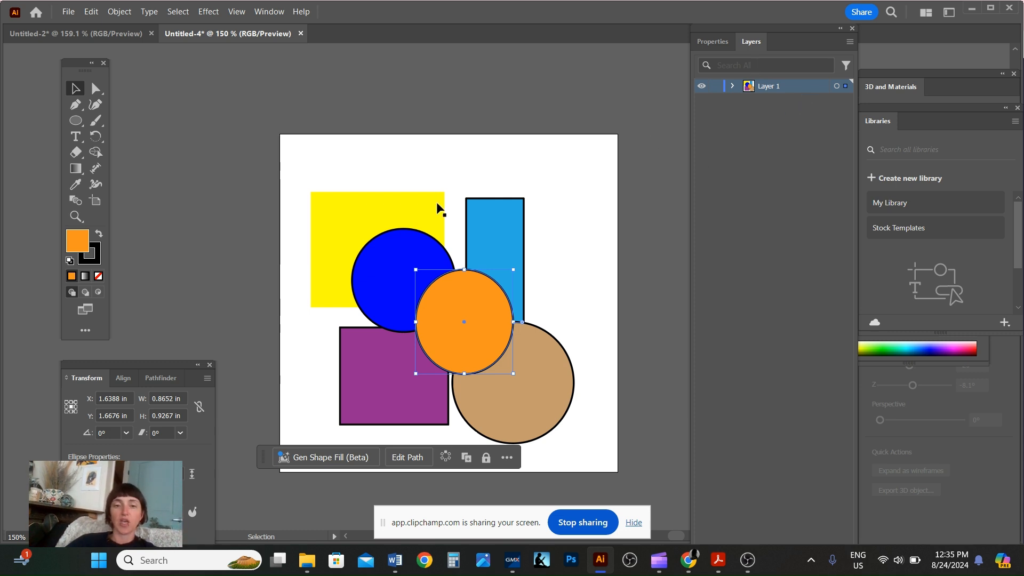
pyautogui.click(732, 87)
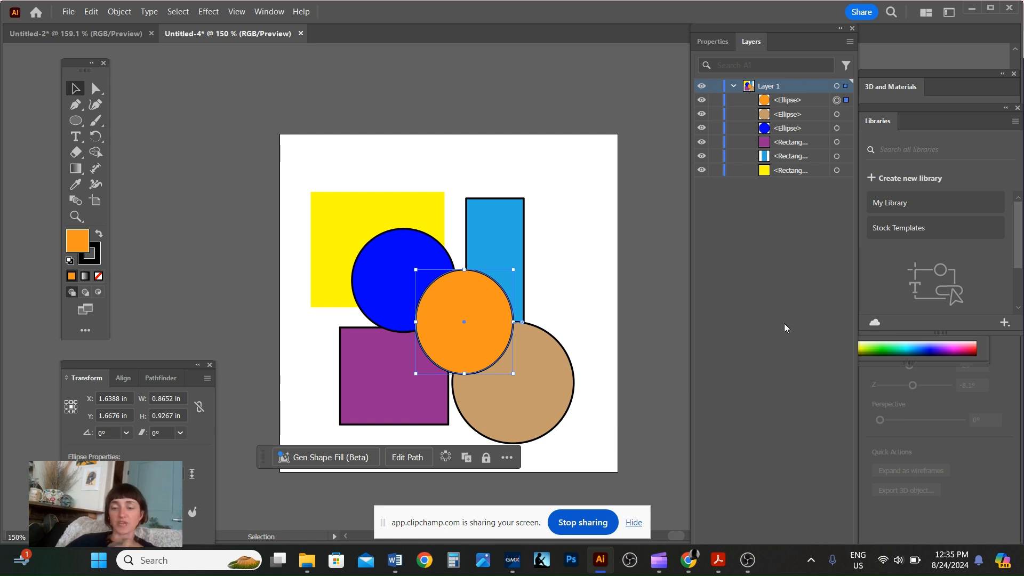
# Create a new layer and name it TYPE.
pyautogui.moveTo(813, 27); pyautogui.dragTo(771, 5)
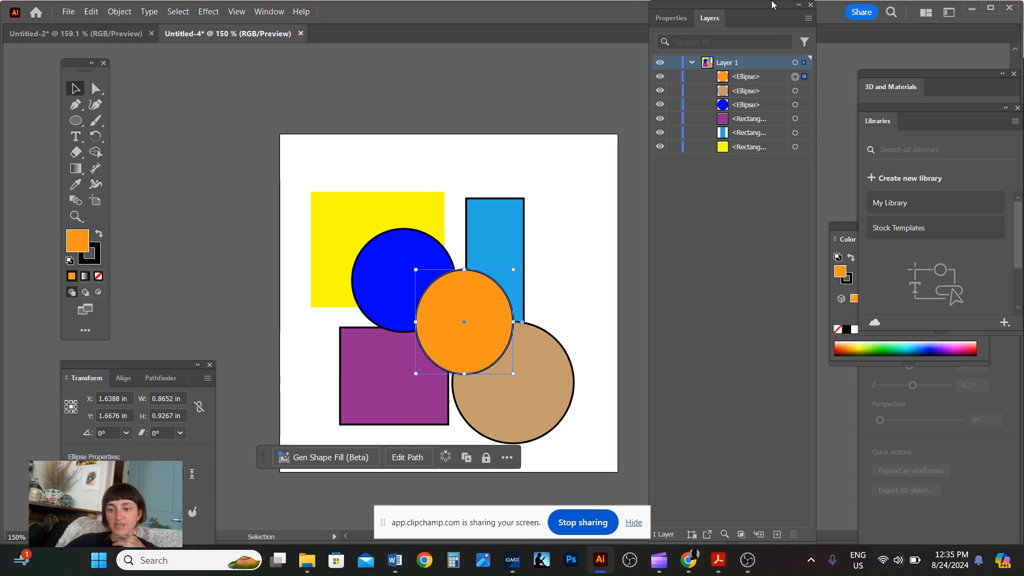
pyautogui.click(777, 534)
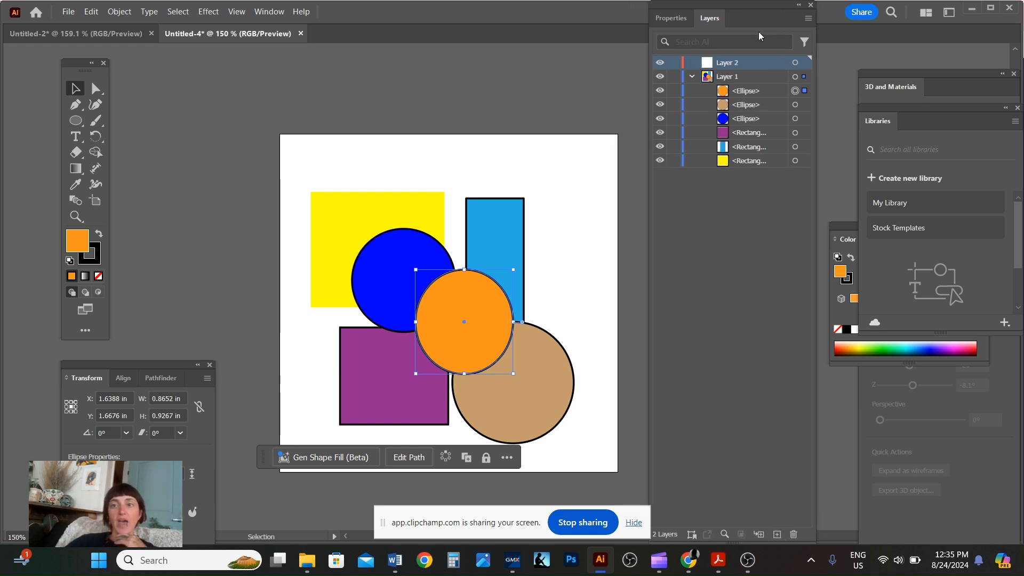
pyautogui.doubleClick(726, 62)
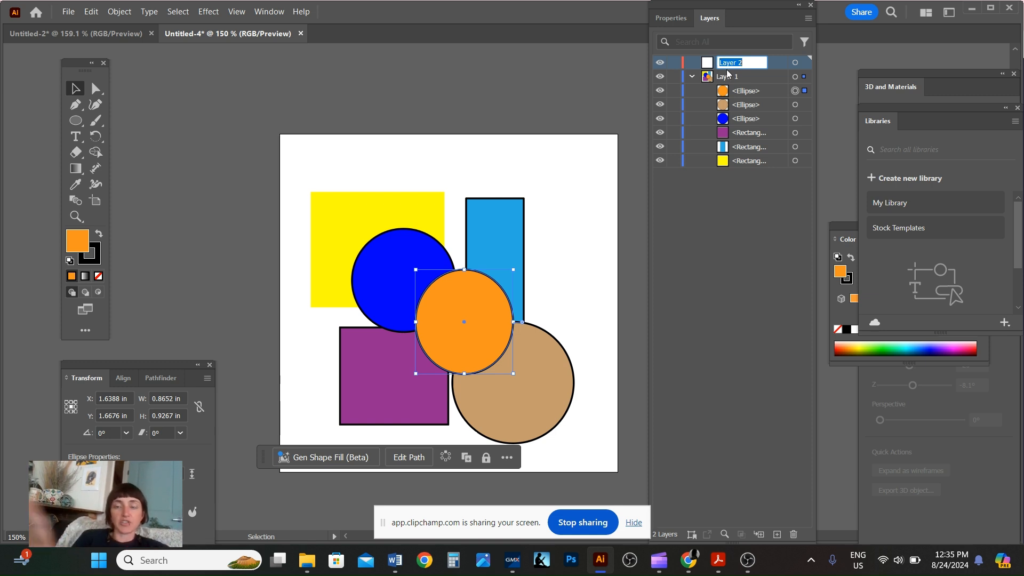
pyautogui.write('TYPE')
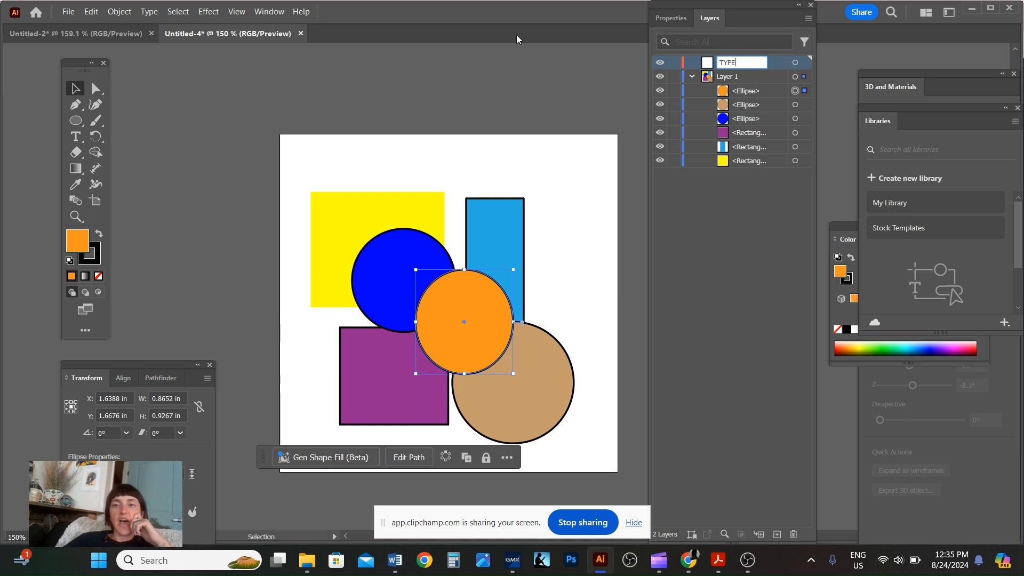
pyautogui.click(723, 81)
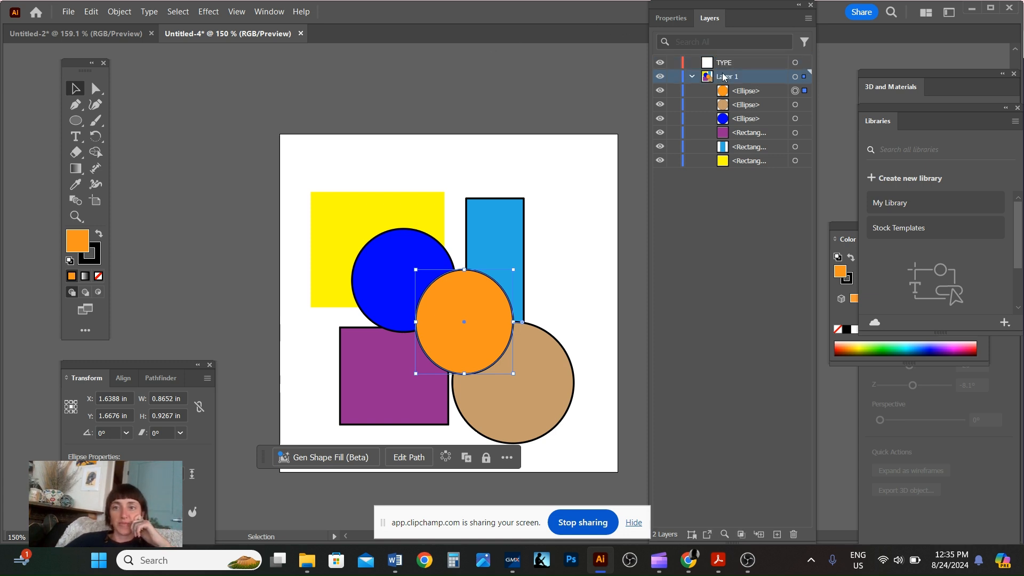
# Rename Layer 1 to Shapes.
pyautogui.doubleClick(723, 77)
pyautogui.hotkey('ctrl', 'a')
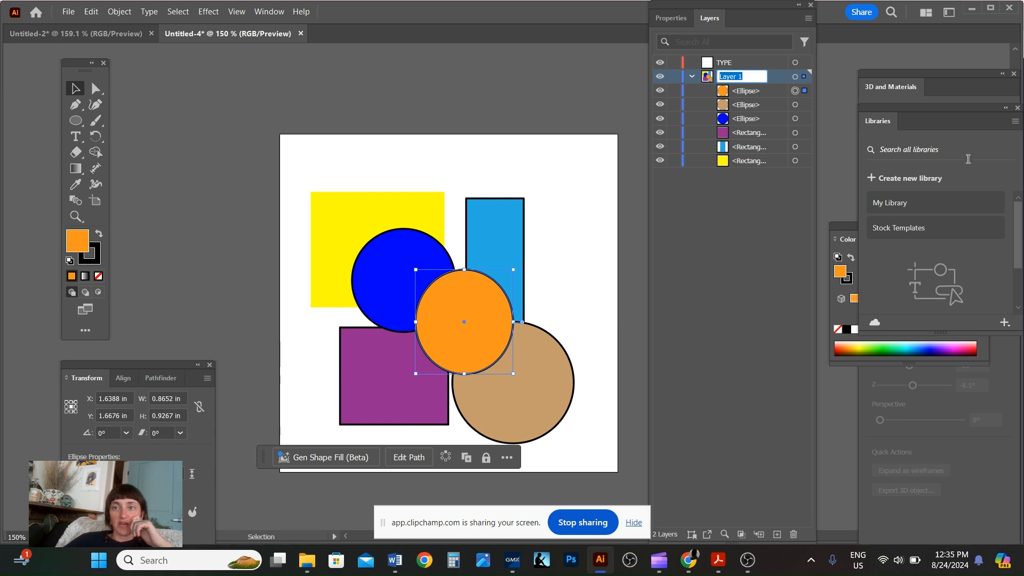
pyautogui.write('Shapes')
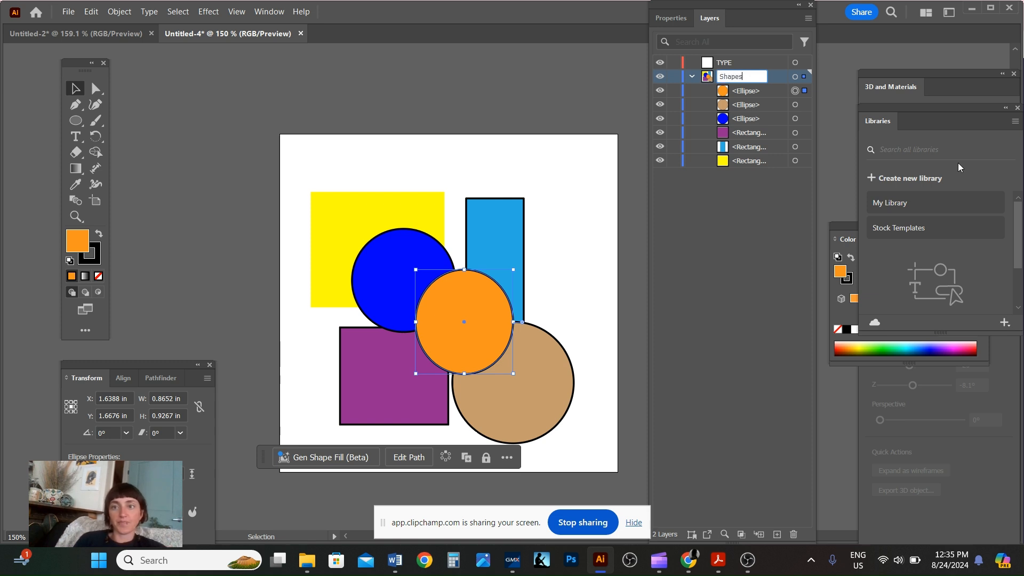
pyautogui.click(742, 119)
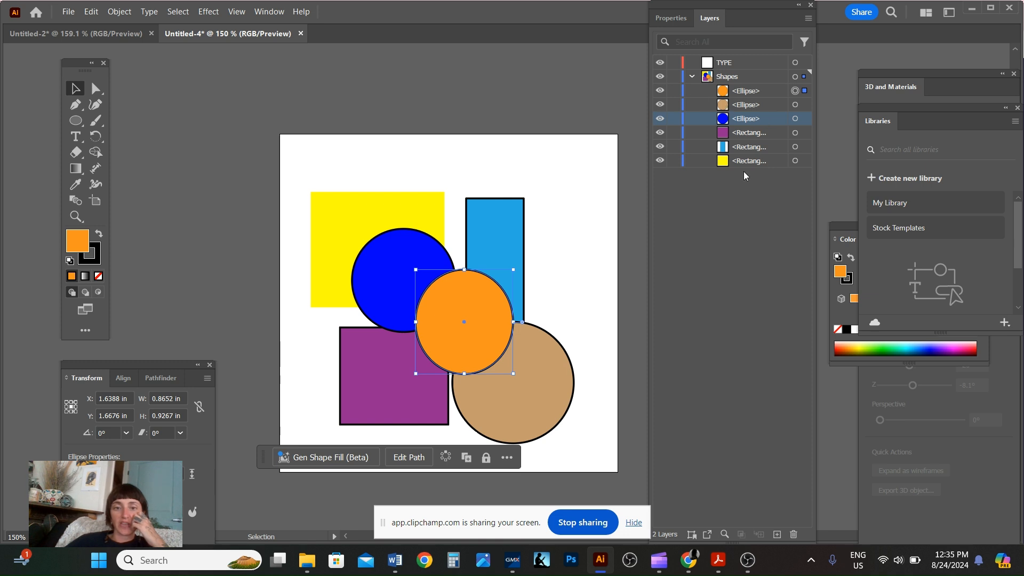
# Rename the orange and tan ellipse sublayers to orange and brown.
pyautogui.click(742, 91)
pyautogui.doubleClick(742, 90)
pyautogui.write('orange')
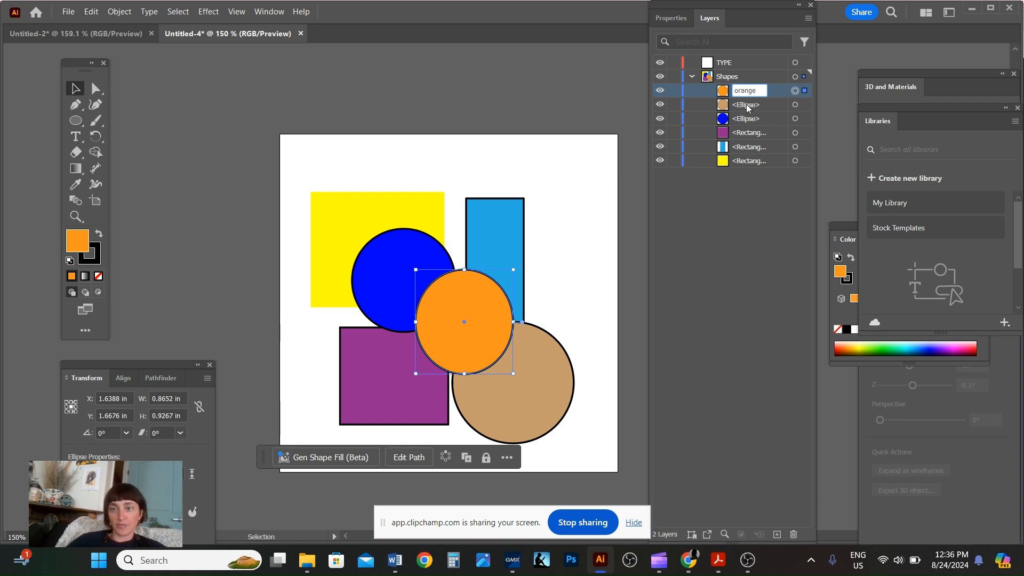
pyautogui.doubleClick(748, 105)
pyautogui.write('brown')
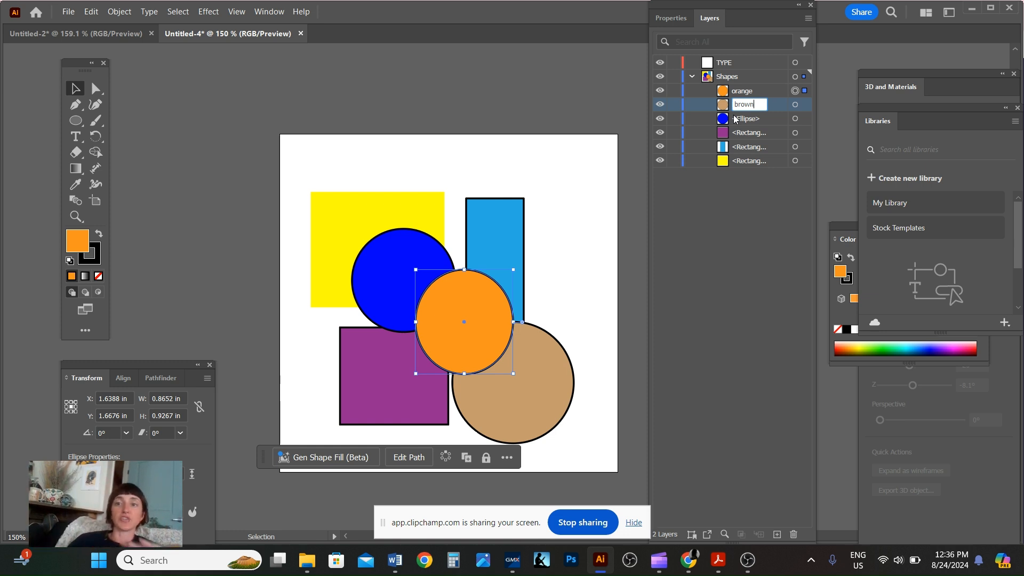
pyautogui.click(755, 122)
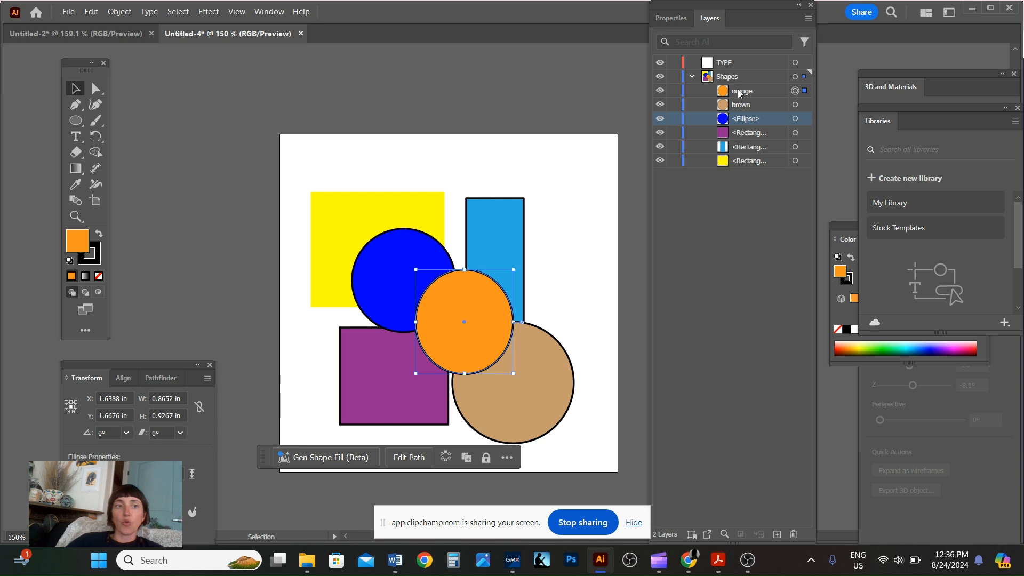
# Move the blue ellipse to the top of the Shapes layer's stacking order.
pyautogui.click(741, 107)
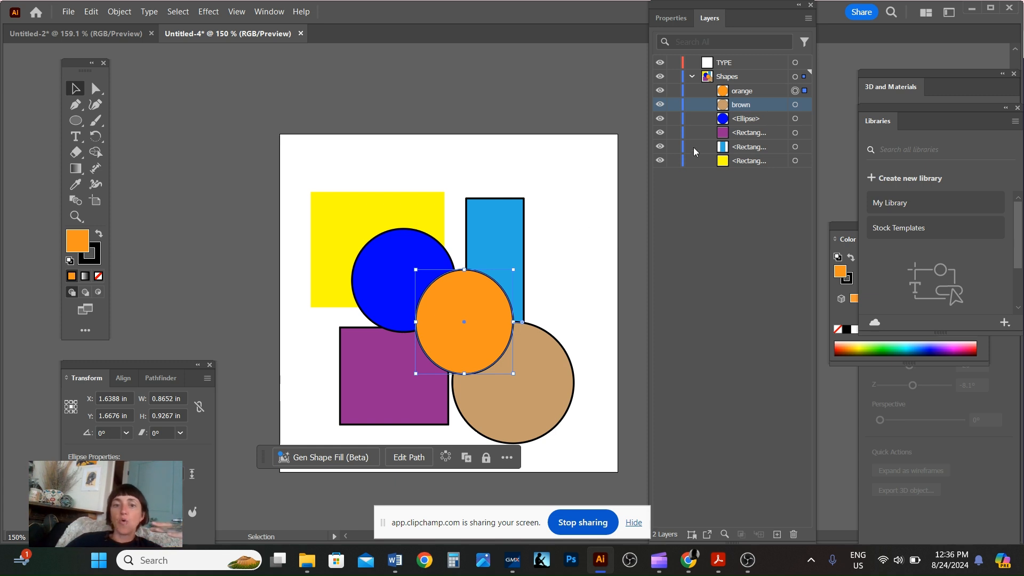
pyautogui.click(751, 119)
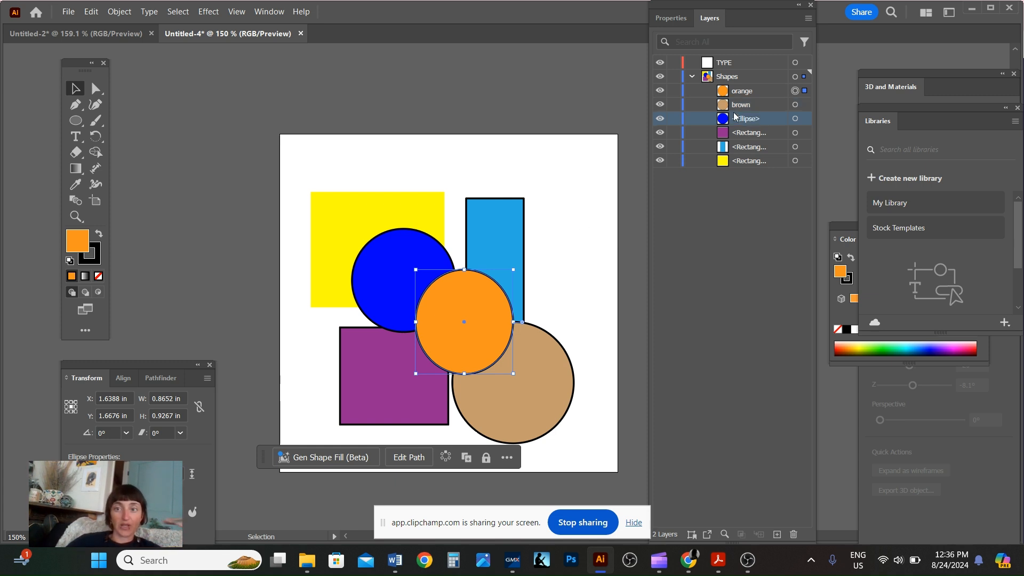
pyautogui.moveTo(729, 121)
pyautogui.mouseDown()
pyautogui.moveTo(732, 62)
pyautogui.moveTo(730, 103)
pyautogui.mouseUp()
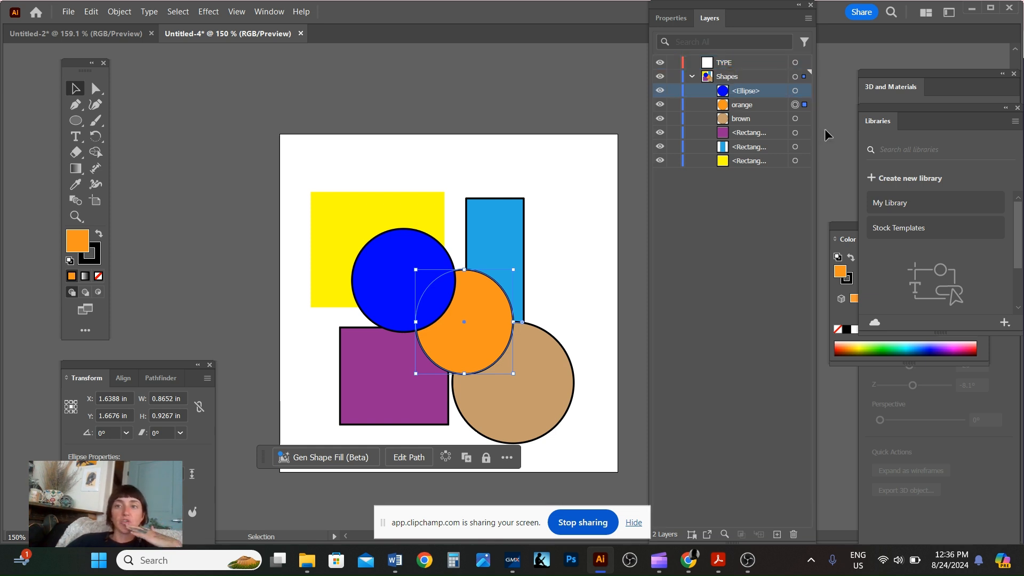
# Create another new layer and name it REctangles.
pyautogui.click(776, 534)
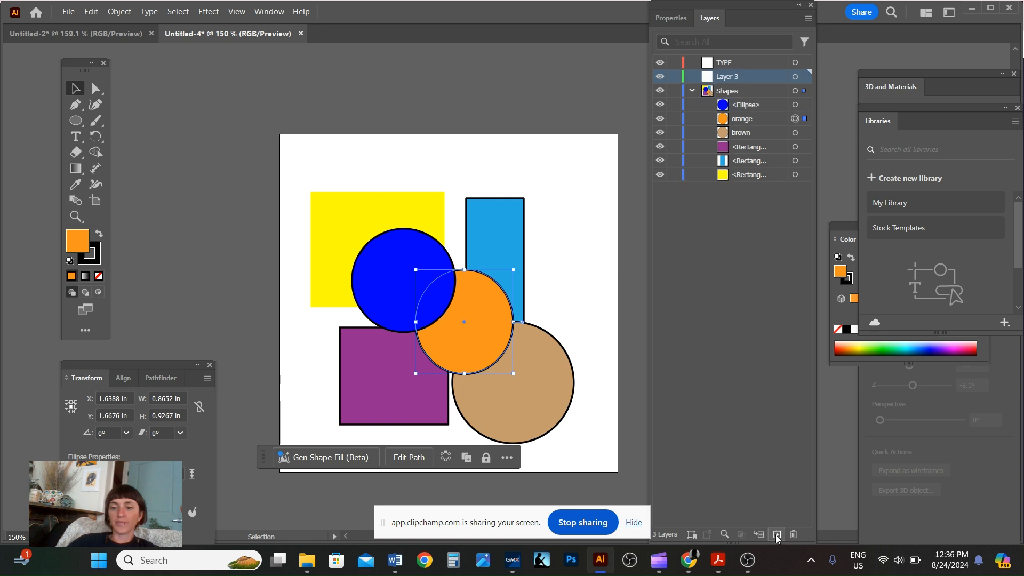
pyautogui.doubleClick(725, 76)
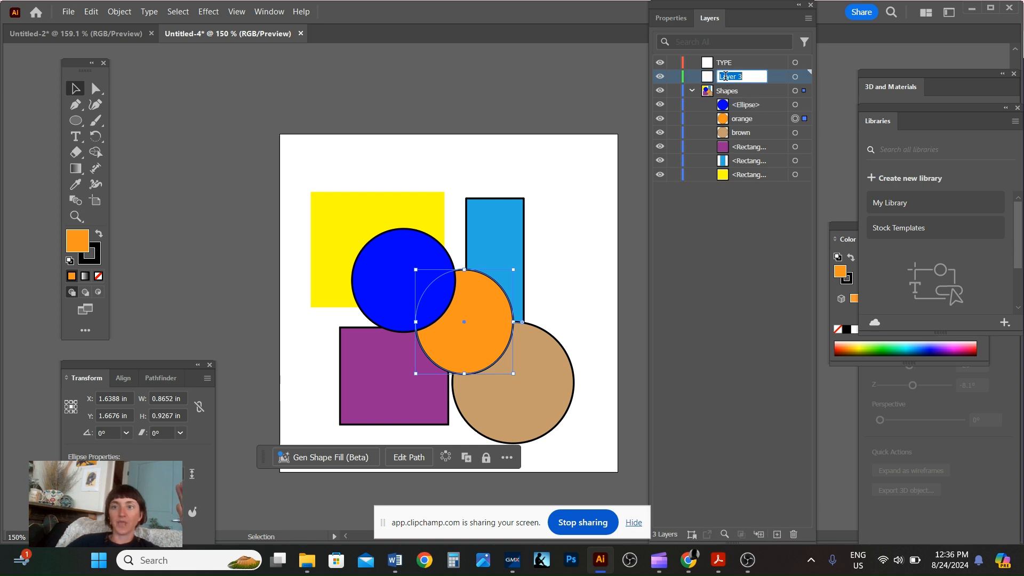
pyautogui.write('REcta')
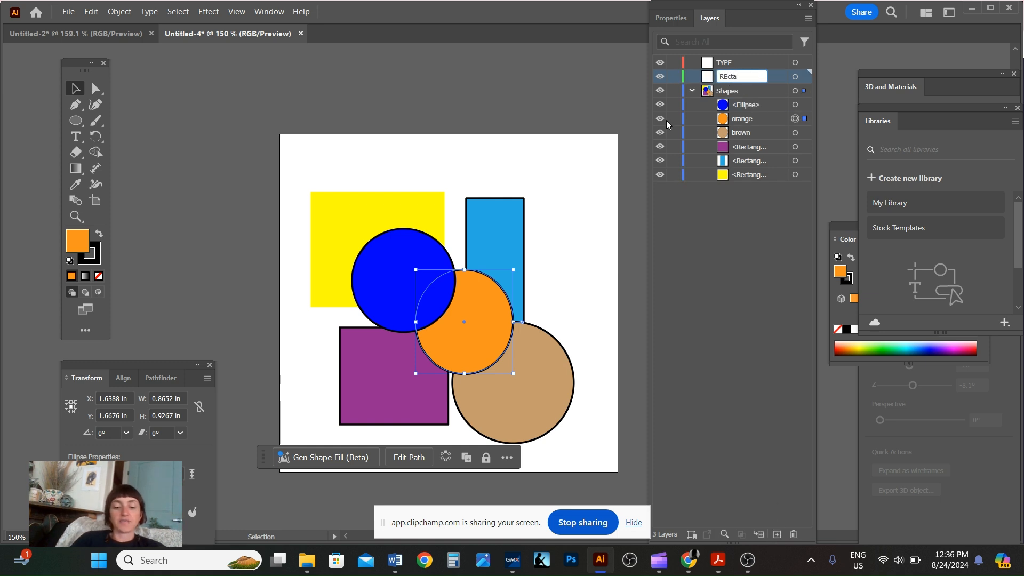
pyautogui.write('ngles')
pyautogui.press('Return')
# Rename the Shapes layer to Circles.
pyautogui.doubleClick(729, 91)
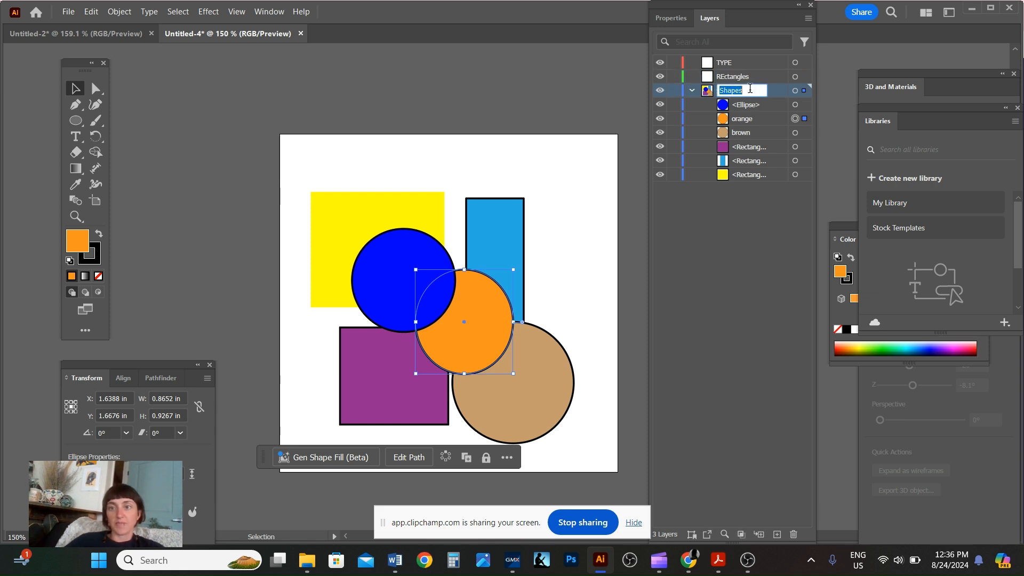
pyautogui.write('Circles')
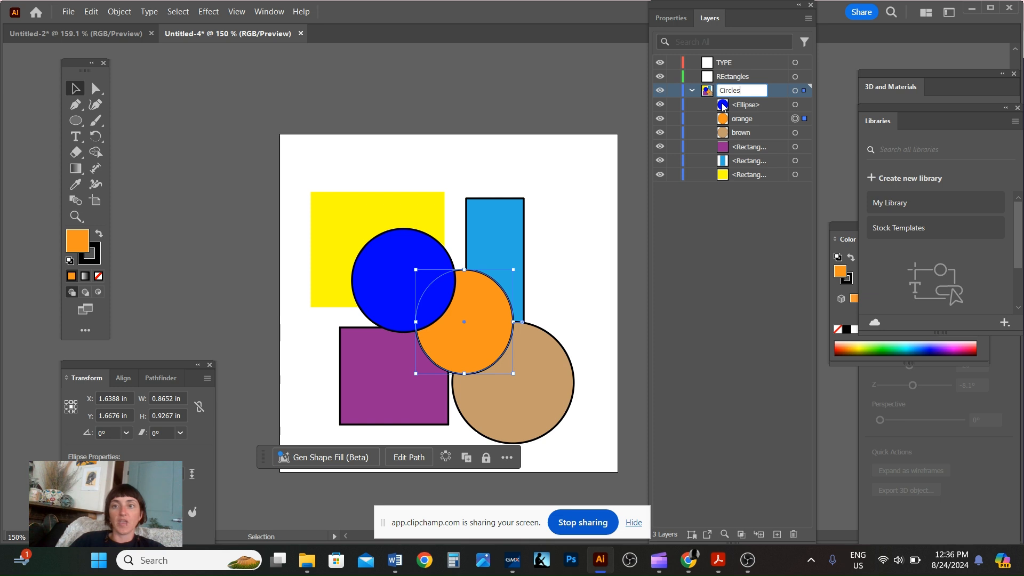
pyautogui.click(734, 195)
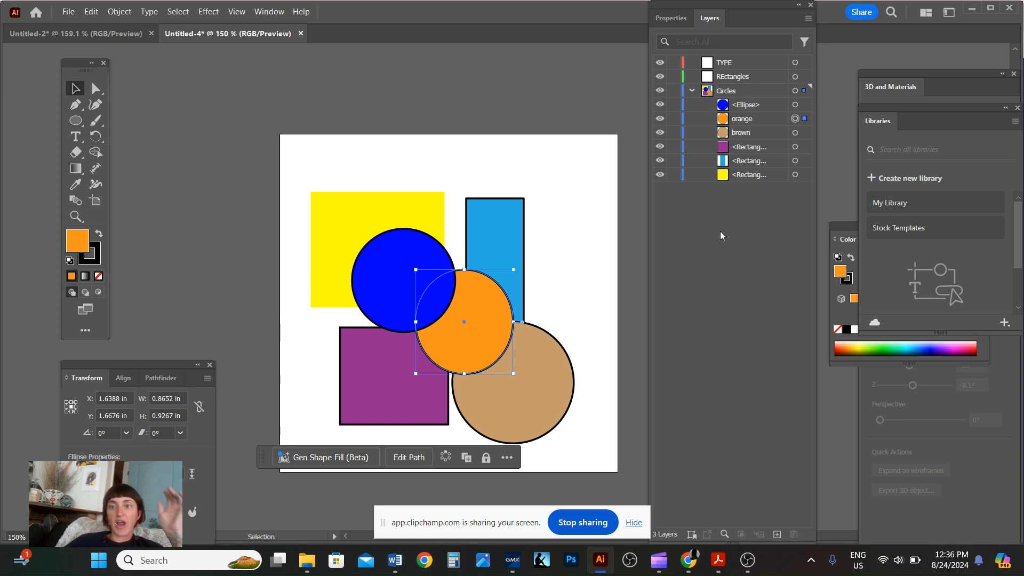
# Move the purple, blue and yellow rectangle sublayers out of Circles into the REctangles layer.
pyautogui.click(749, 147)
pyautogui.moveTo(746, 148); pyautogui.dragTo(741, 78)
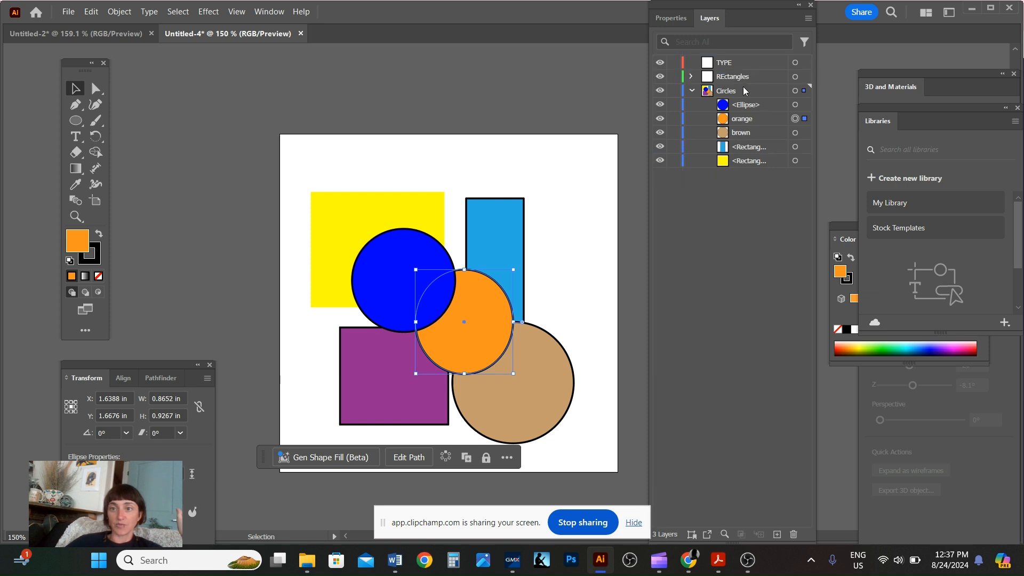
pyautogui.click(763, 145)
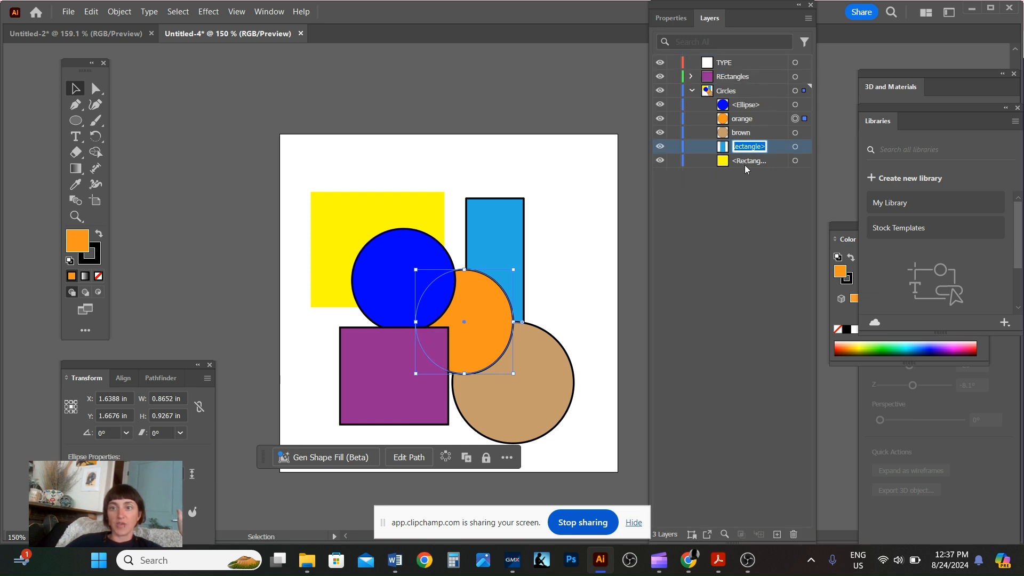
pyautogui.click(745, 162)
pyautogui.moveTo(728, 150); pyautogui.dragTo(734, 78)
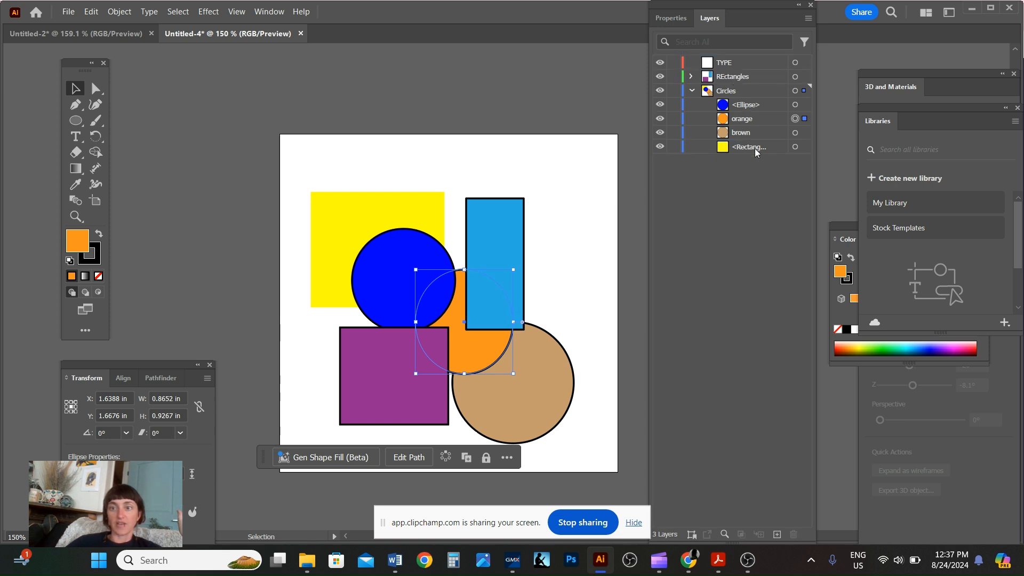
pyautogui.moveTo(732, 152); pyautogui.dragTo(704, 81)
pyautogui.click(691, 77)
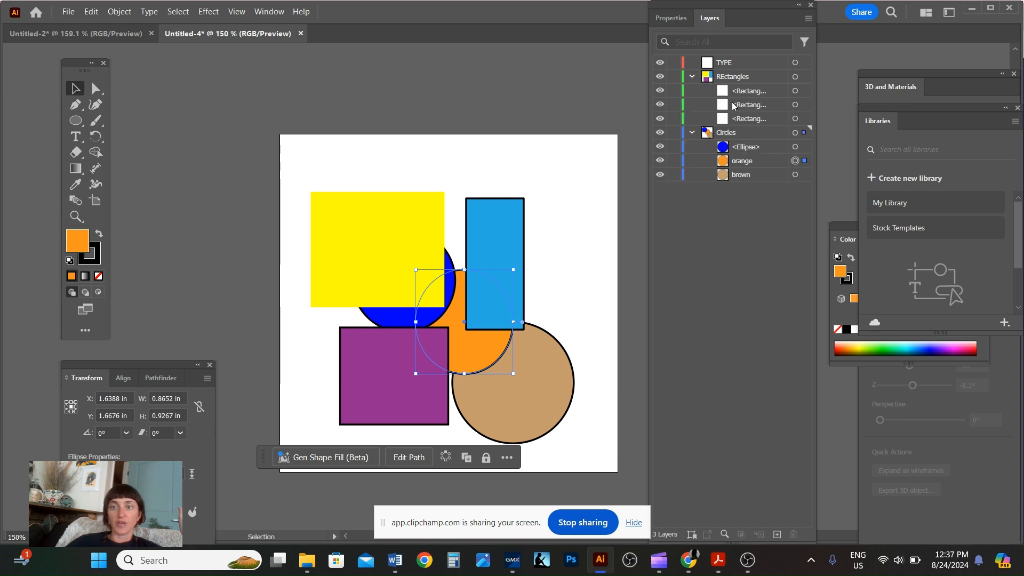
# Move the REctangles layer below the Circles layer in the stacking order.
pyautogui.click(691, 77)
pyautogui.click(692, 91)
pyautogui.click(692, 91)
pyautogui.click(691, 76)
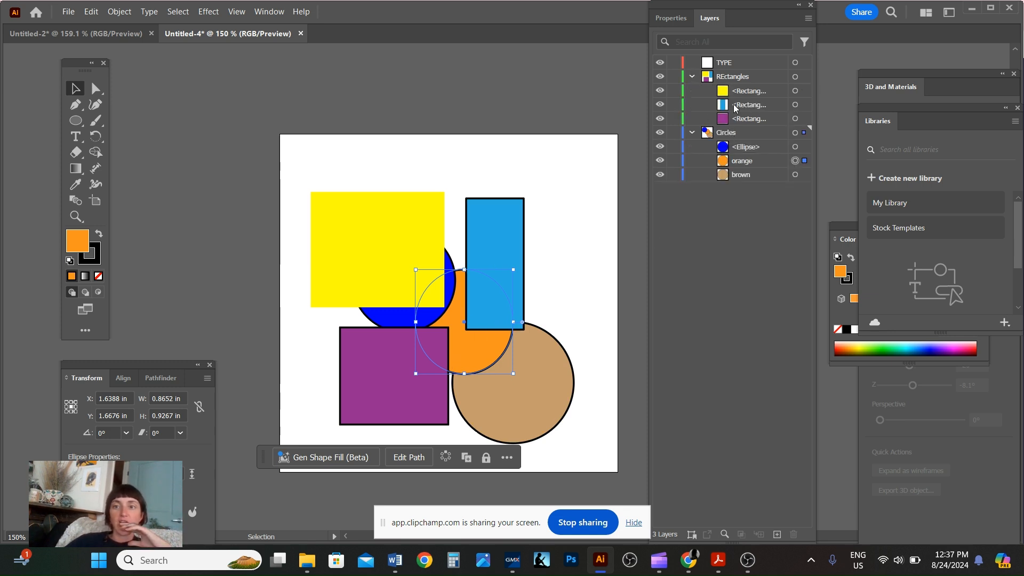
pyautogui.moveTo(715, 81); pyautogui.dragTo(708, 183)
pyautogui.click(714, 227)
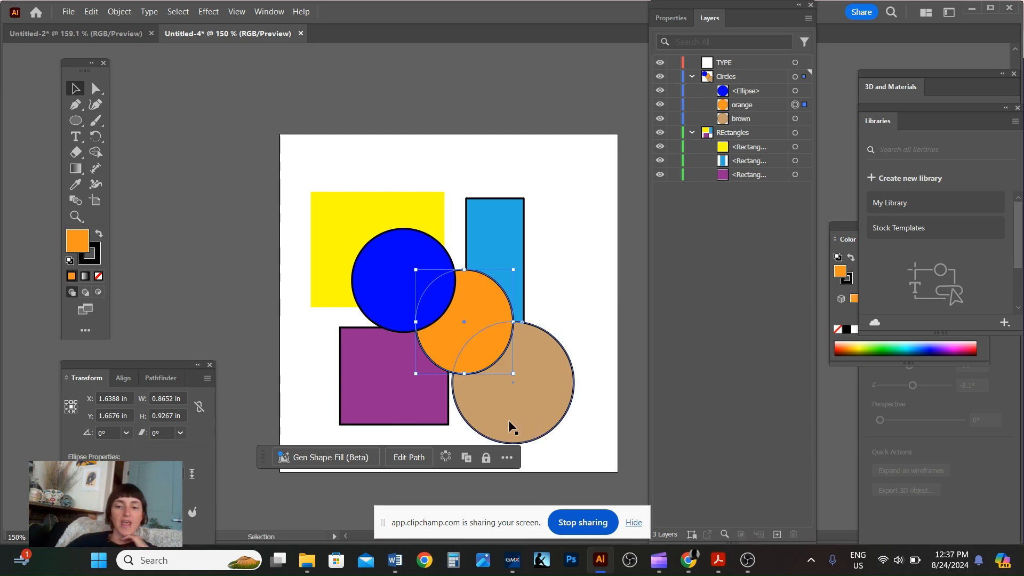
pyautogui.moveTo(688, 559)
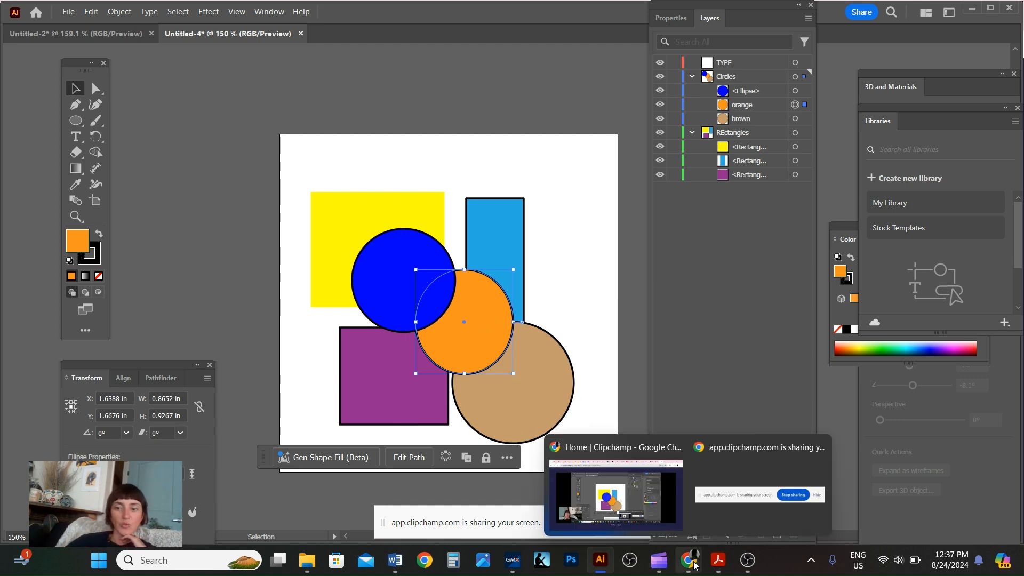
pyautogui.click(596, 506)
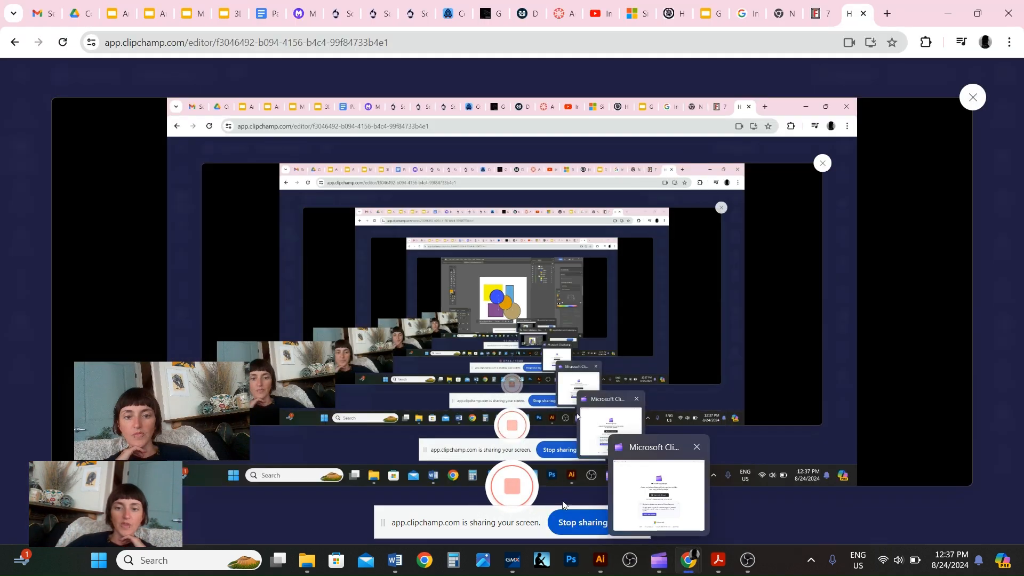